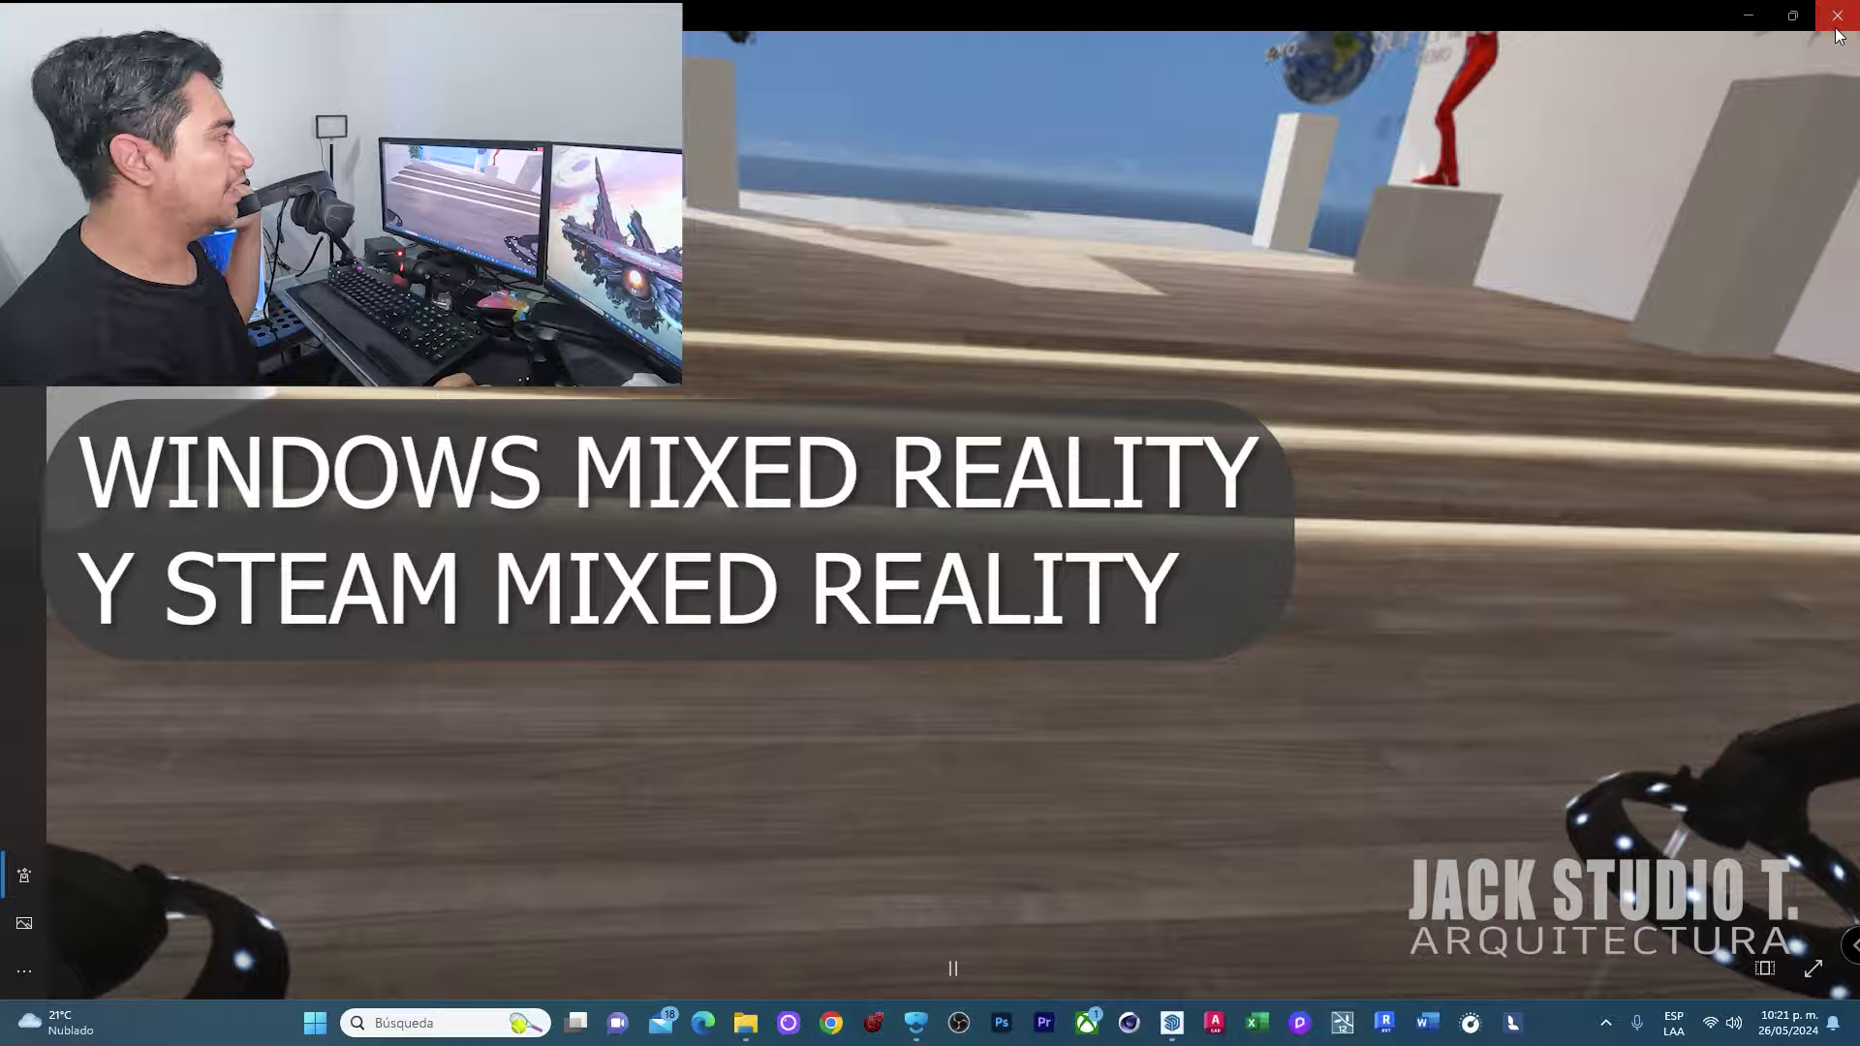
- Shut down the Windows Mixed Reality session, confirming Apagar, so the SketchUp house model shows
click(1838, 34)
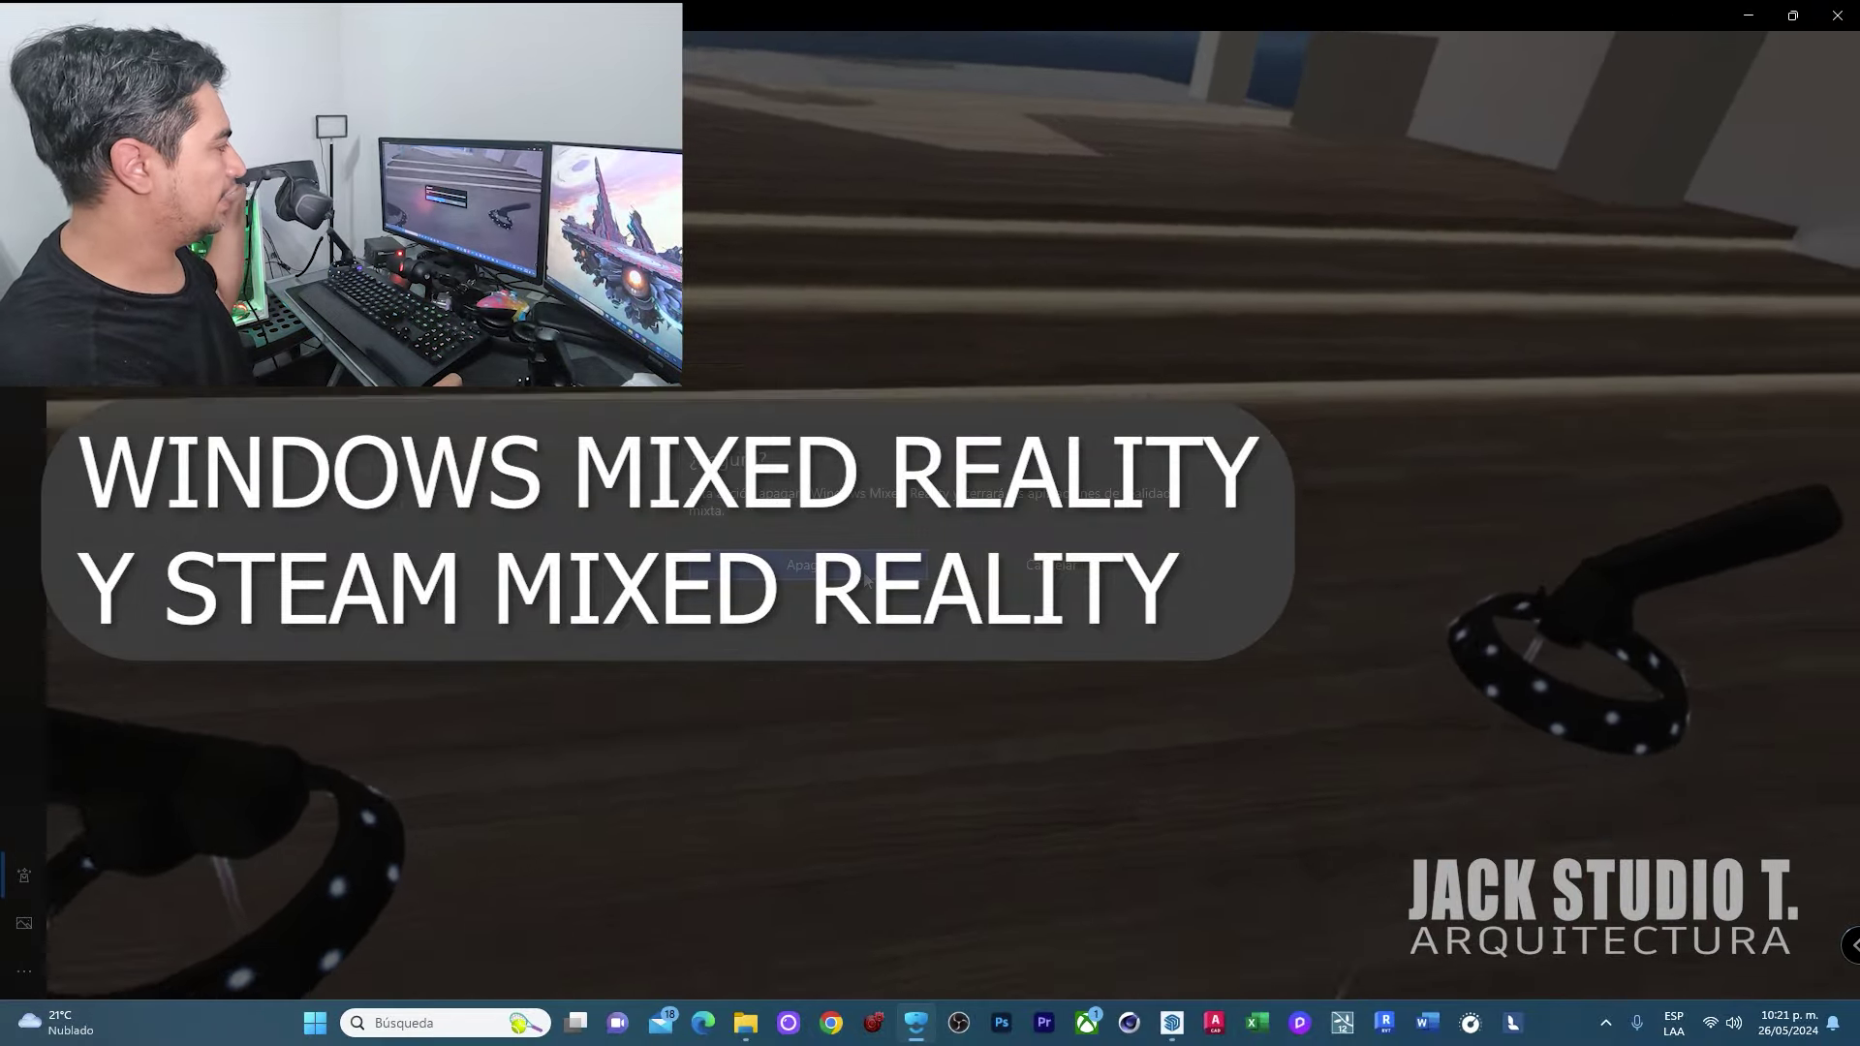
click(1065, 571)
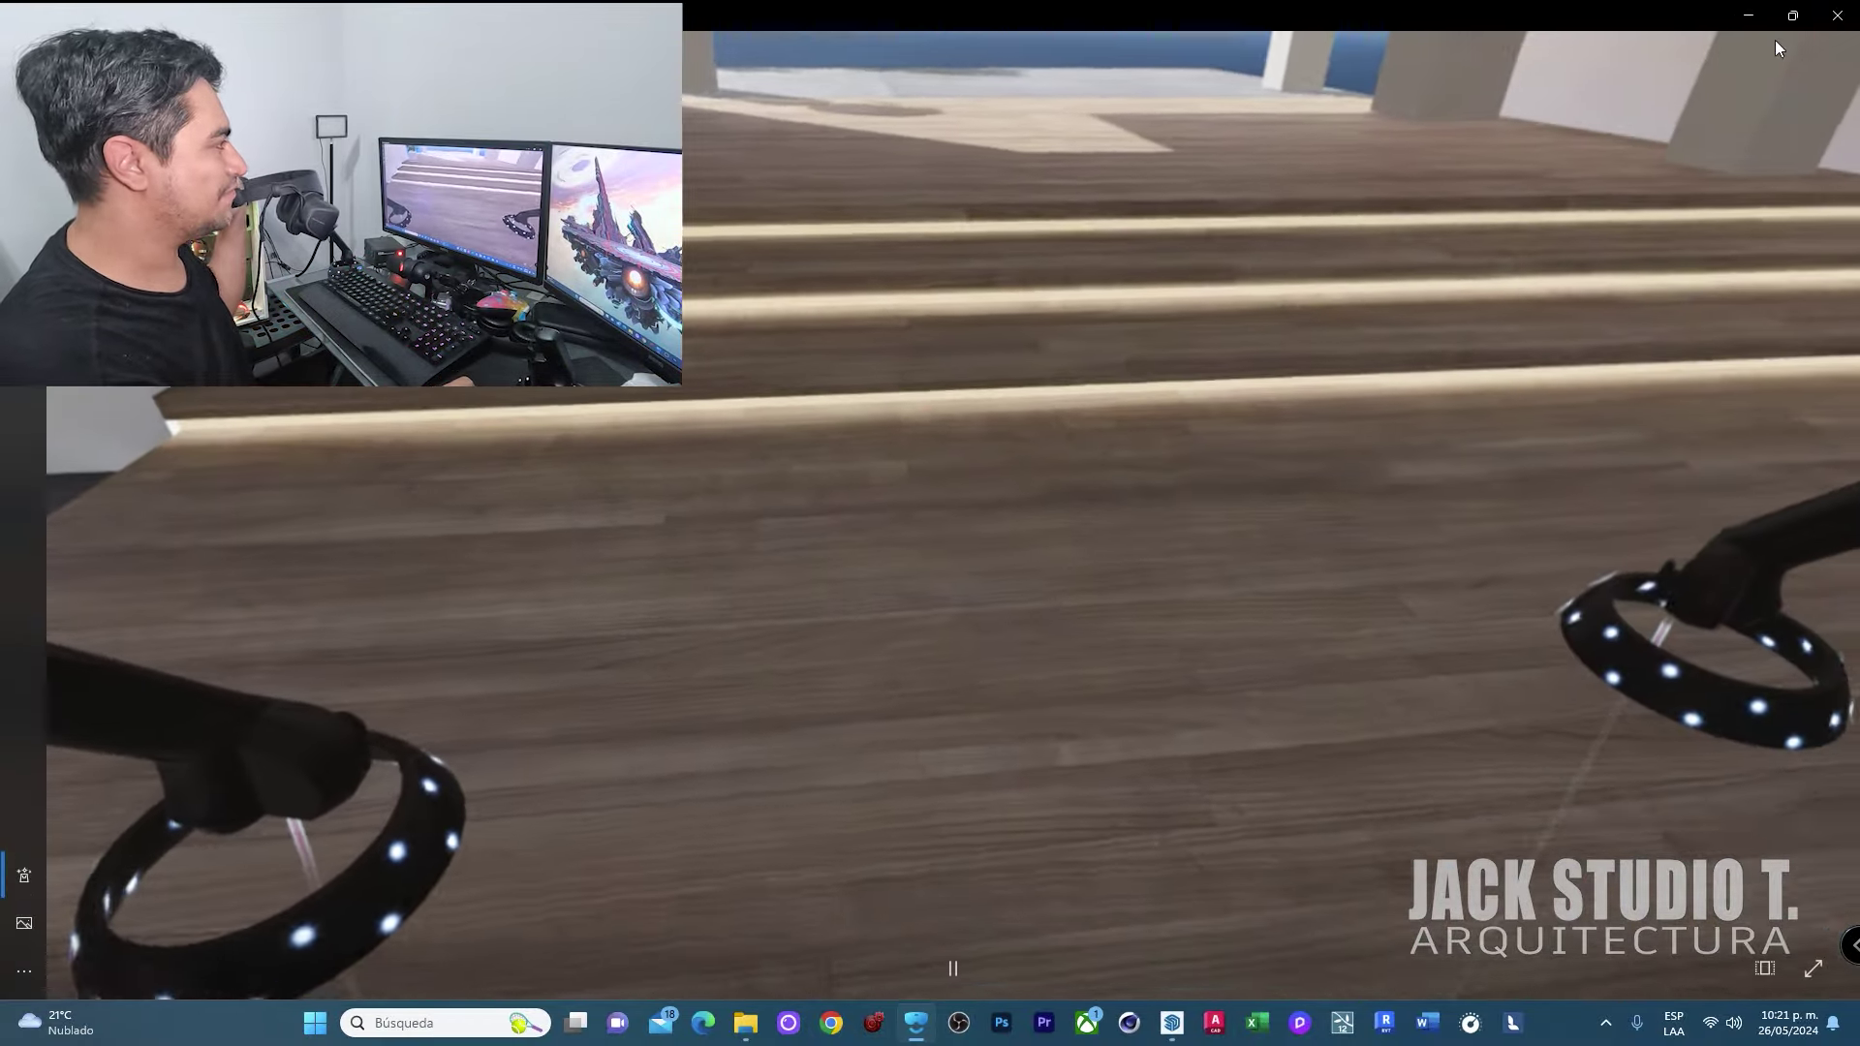
click(1837, 16)
click(872, 567)
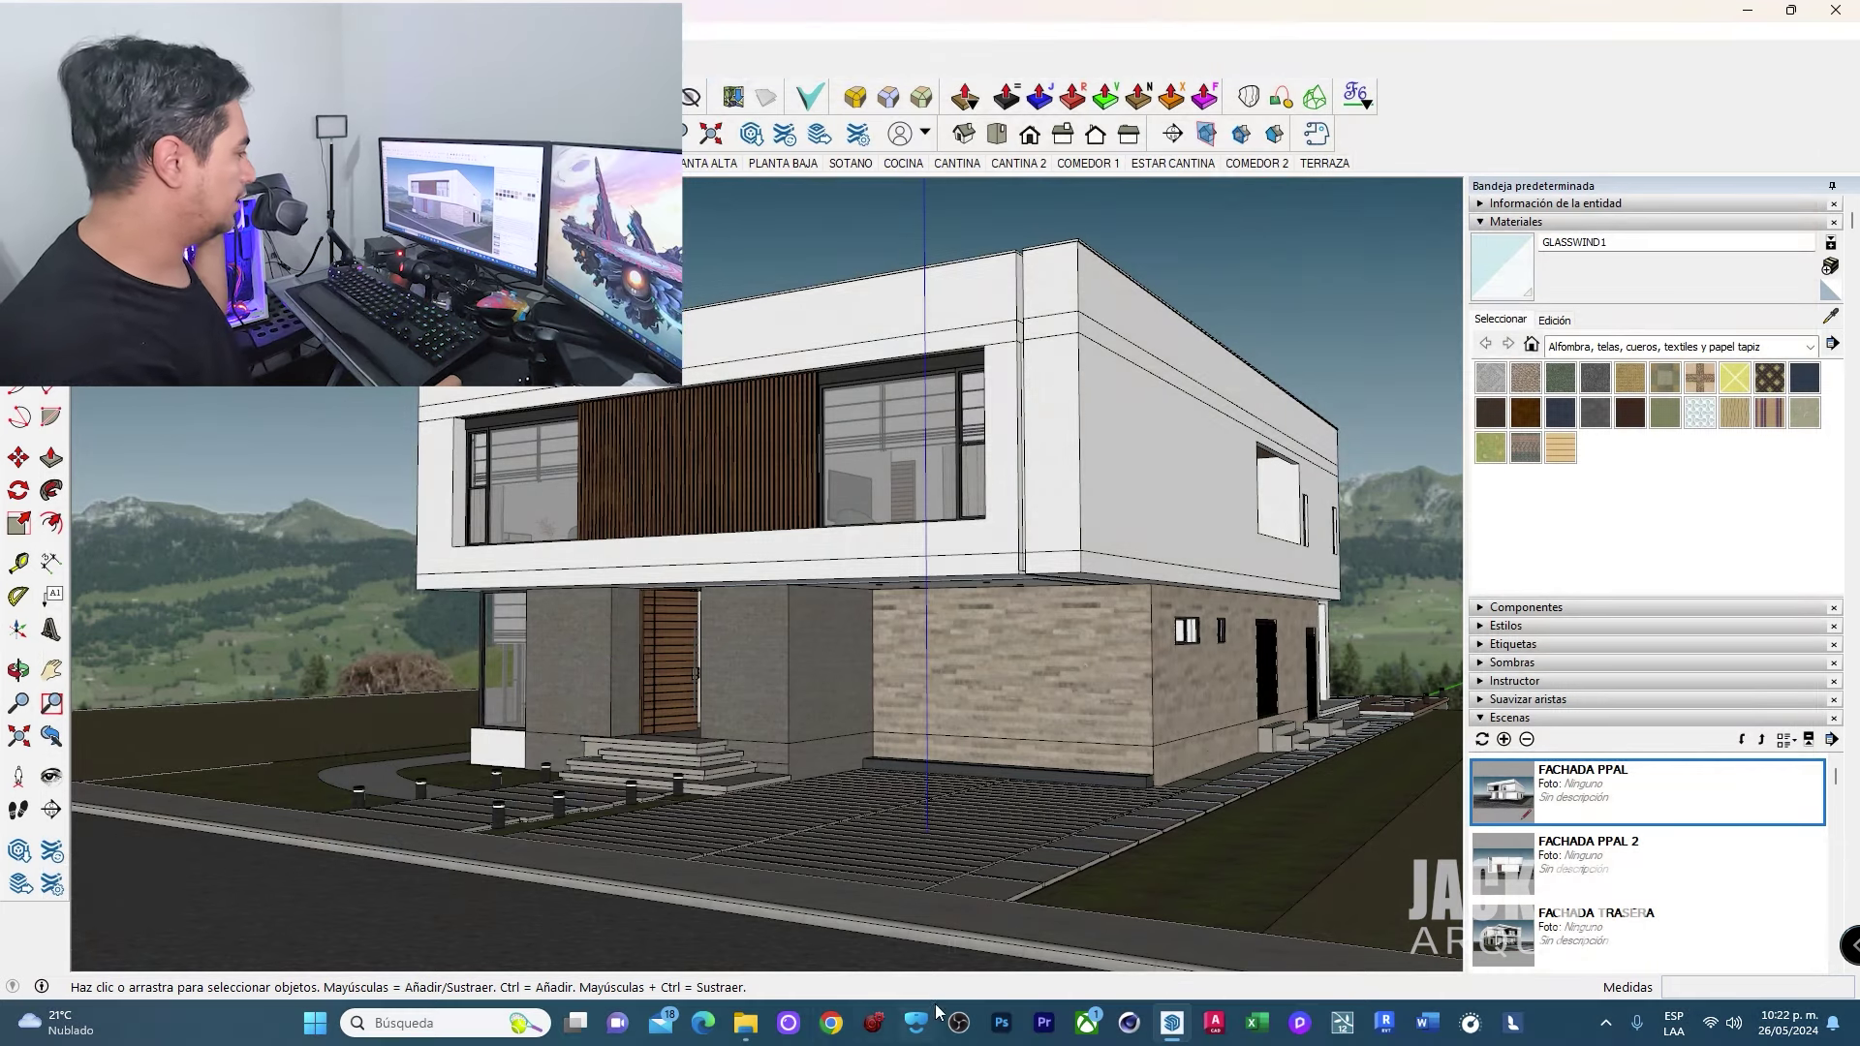
- Look around D5 Render's living and dining interior, then start VR mode to search for the headset
click(1300, 1025)
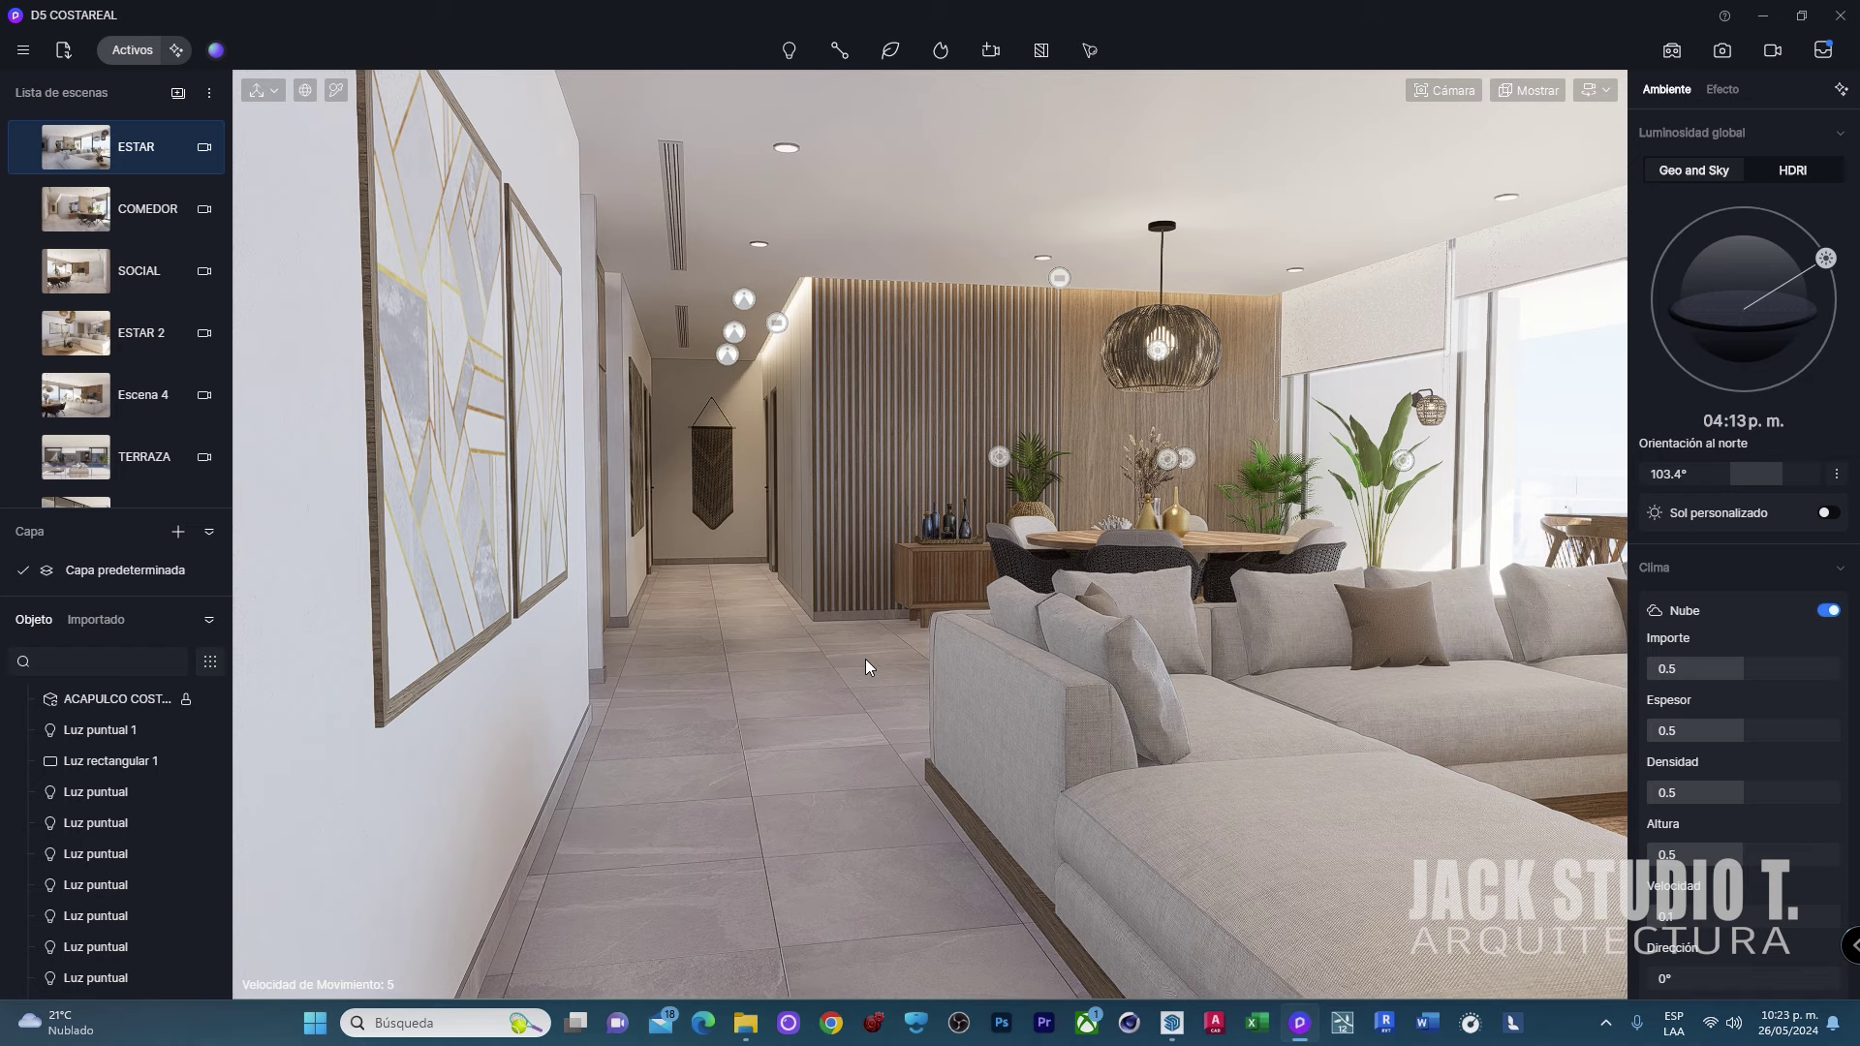
mouse_move(932, 624)
right_down()
mouse_move(1130, 619)
mouse_move(841, 589)
mouse_move(1033, 580)
mouse_move(673, 584)
mouse_move(855, 599)
mouse_move(1043, 583)
right_up()
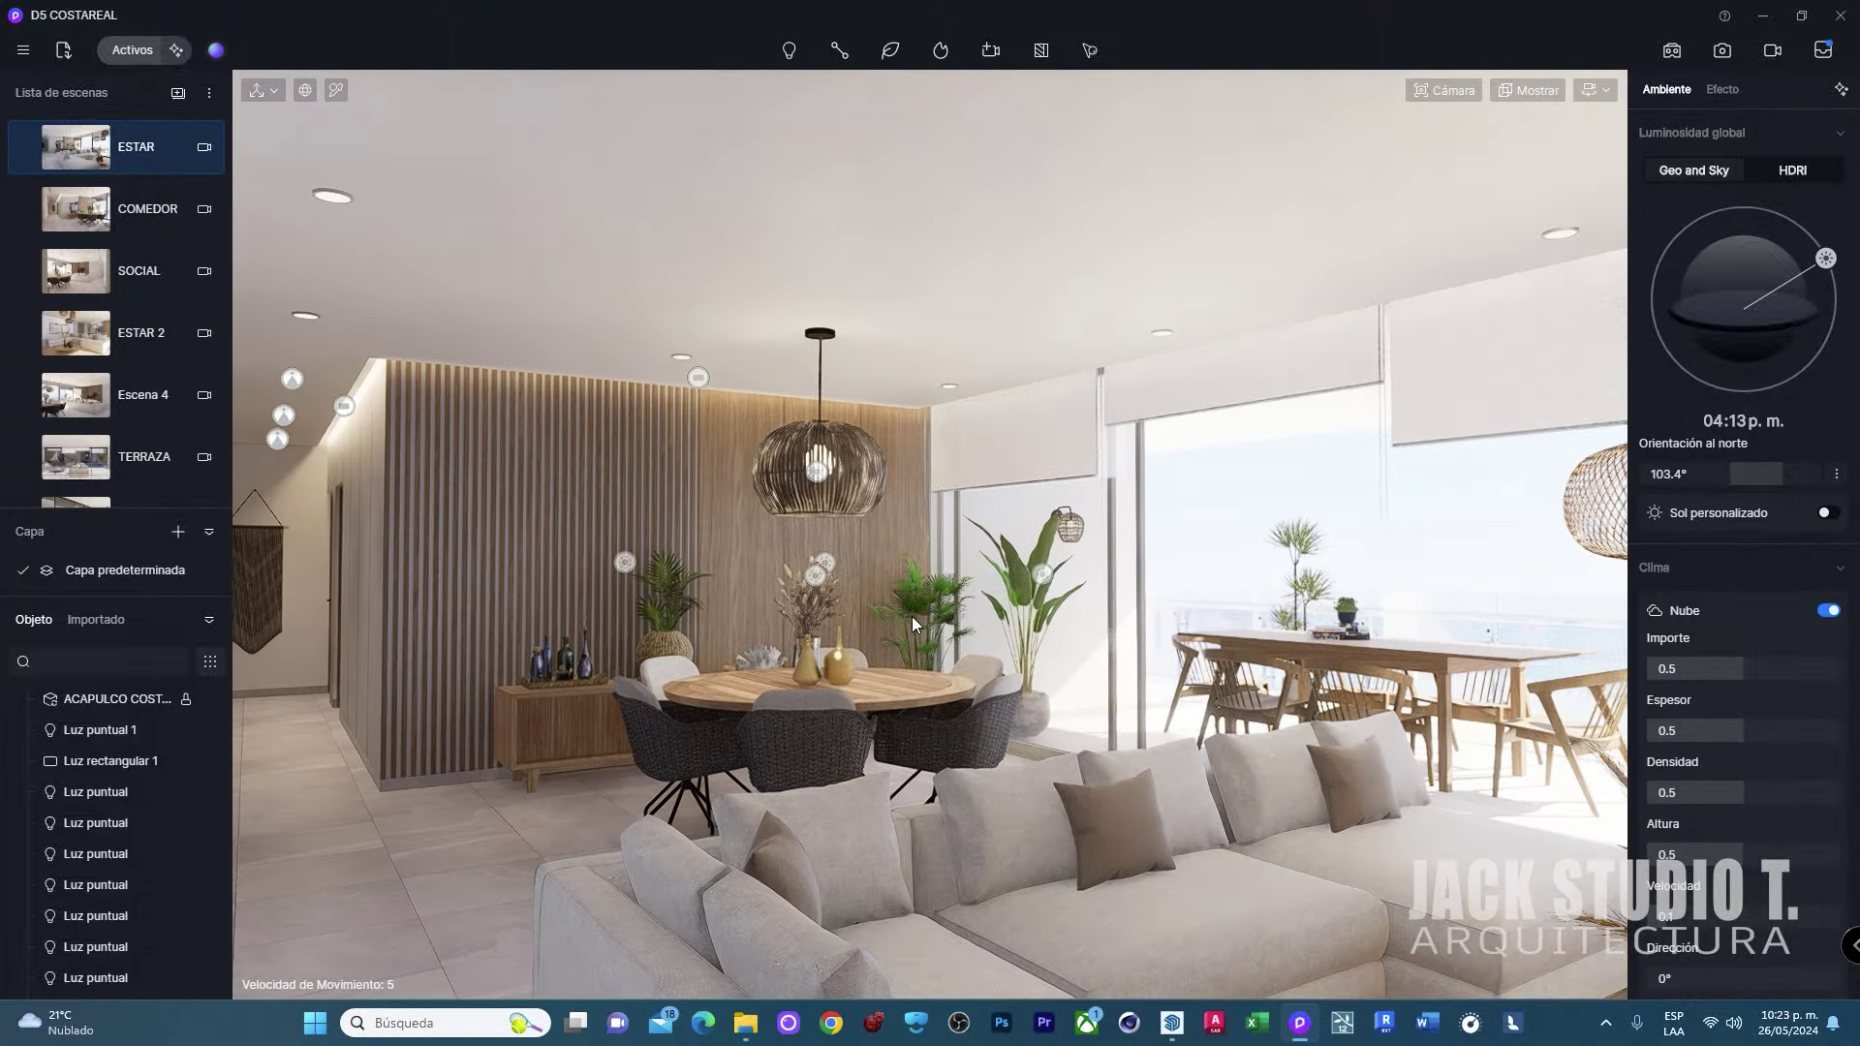
right_drag(910, 620, 1204, 609)
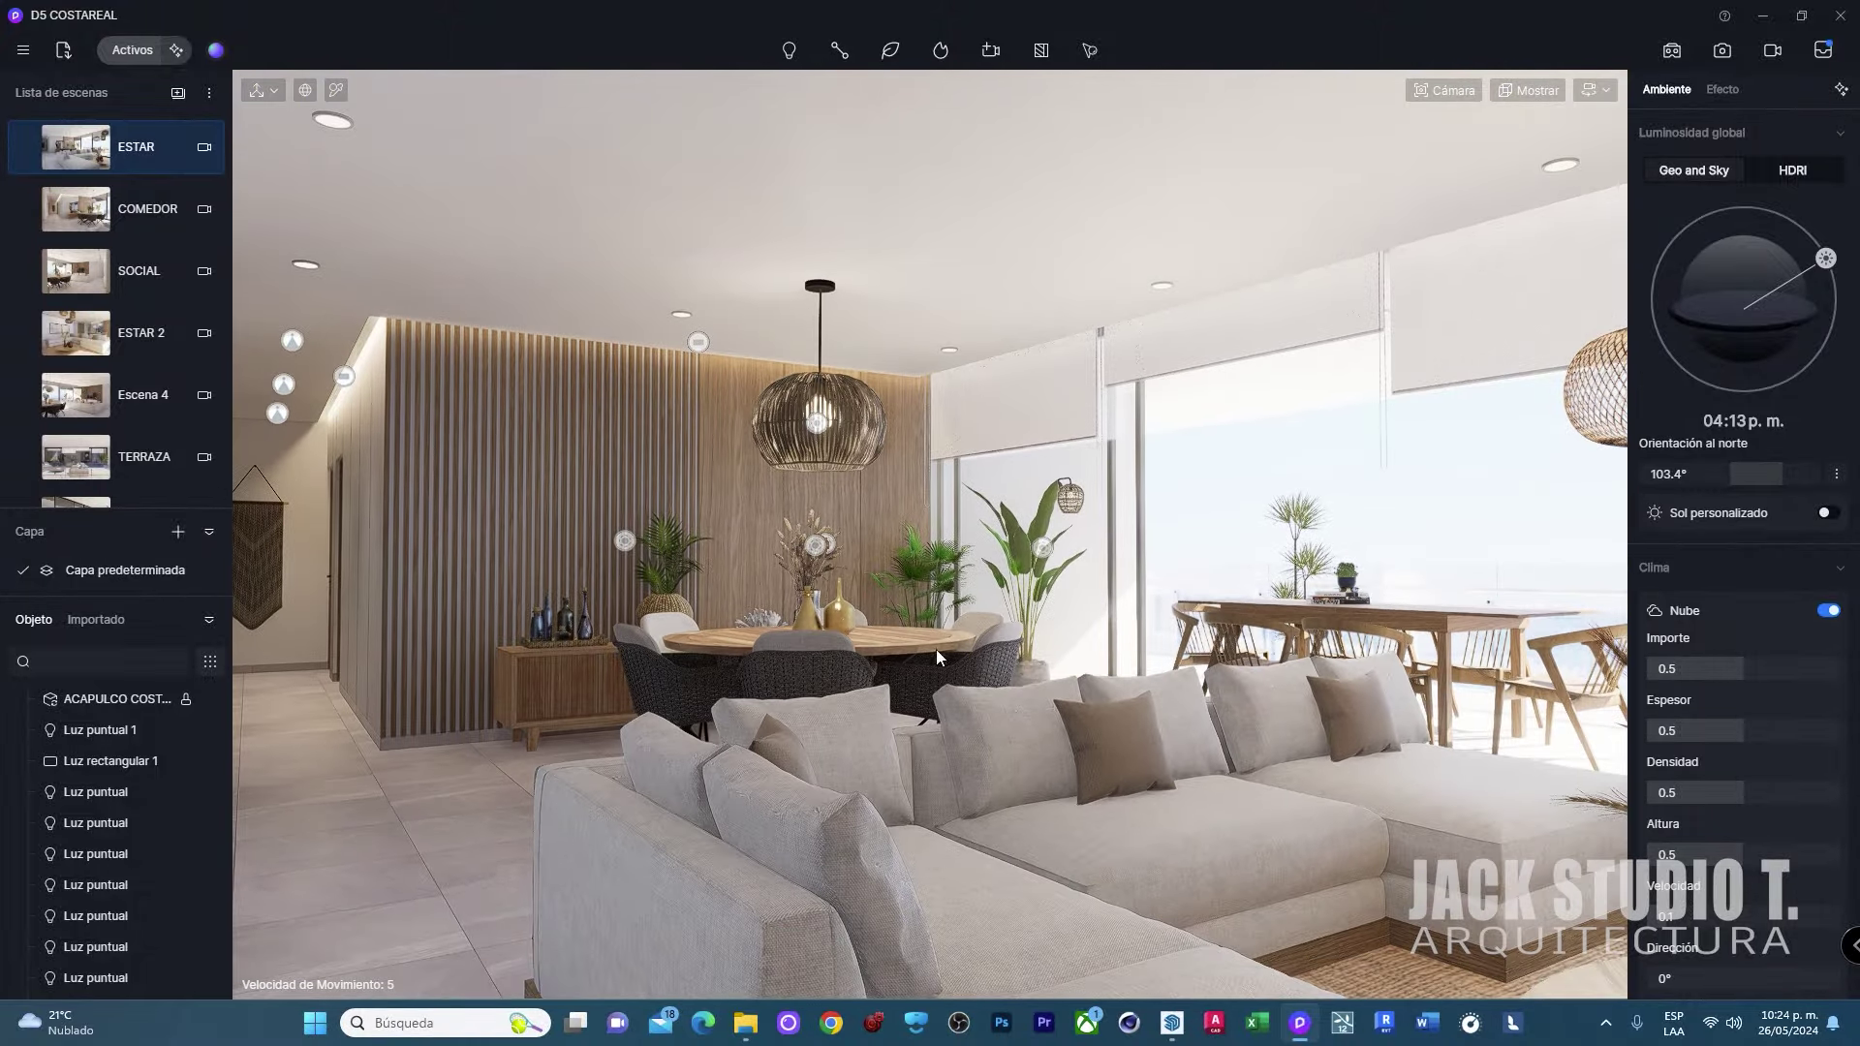
mouse_move(935, 649)
right_down()
mouse_move(670, 653)
mouse_move(972, 676)
right_up()
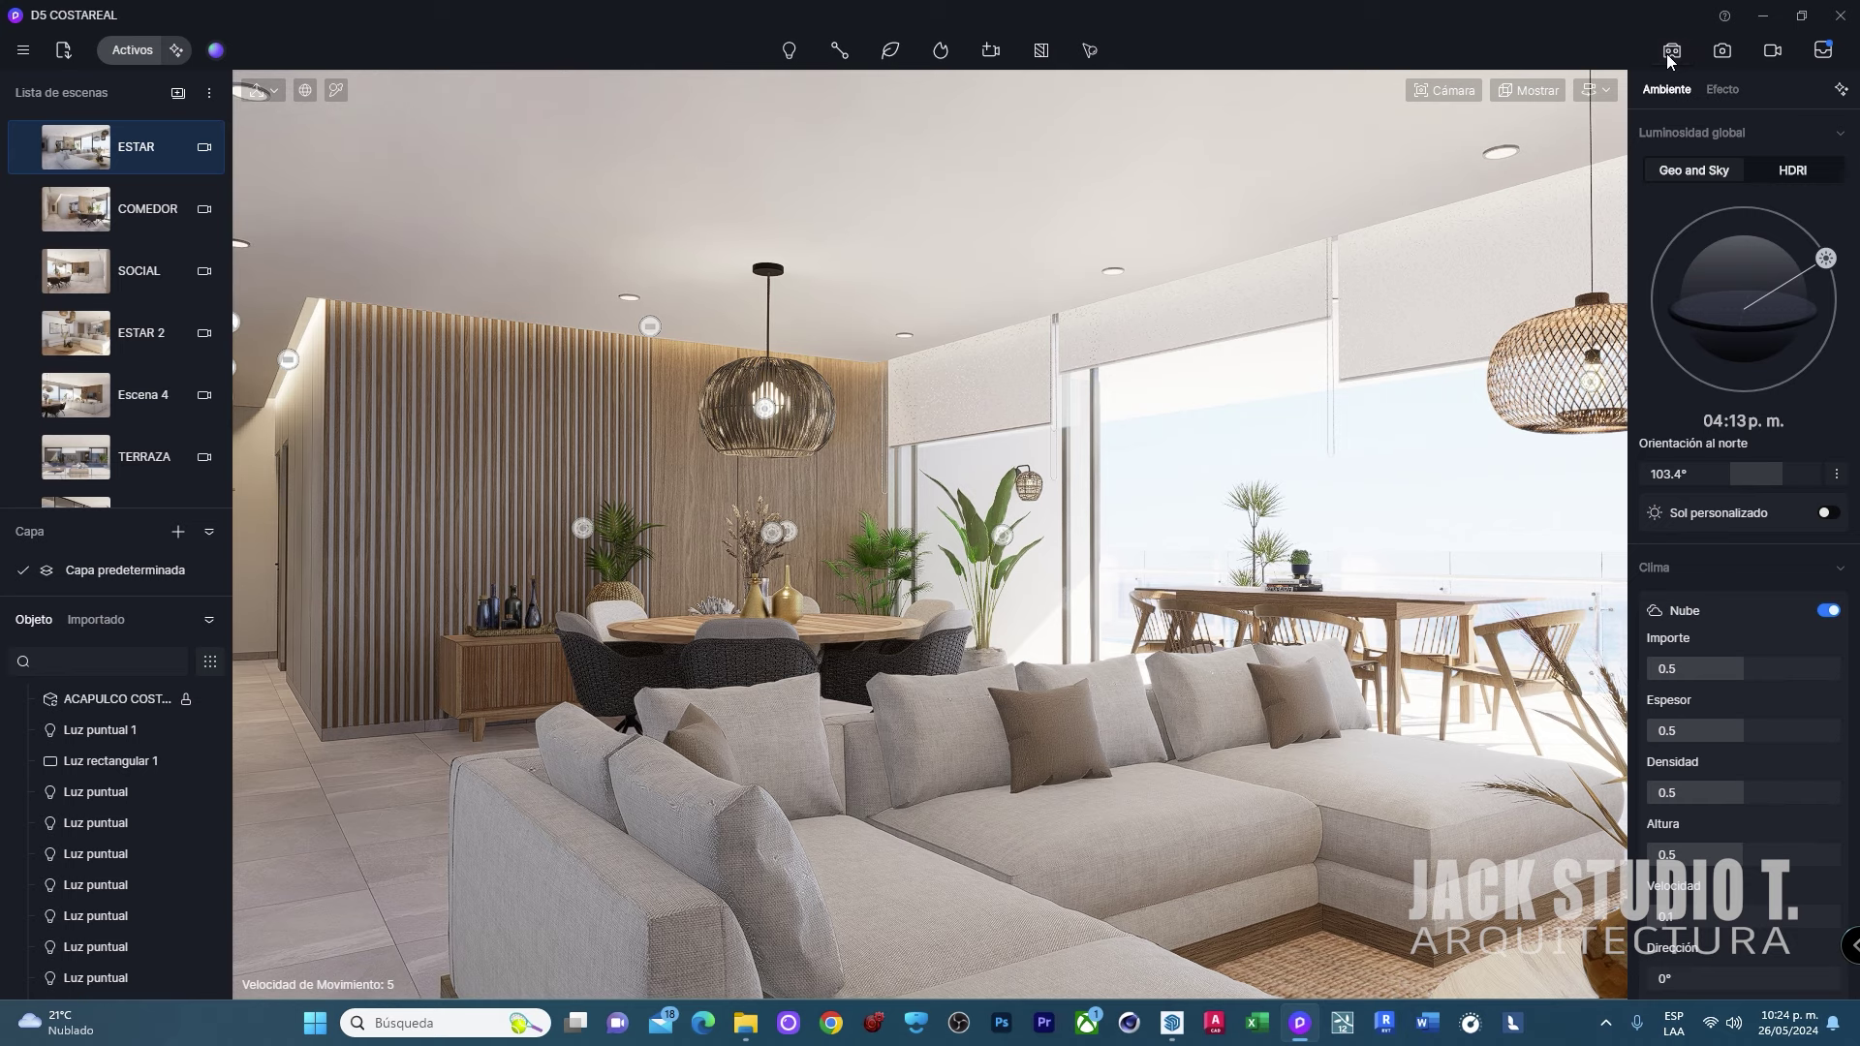
click(1666, 54)
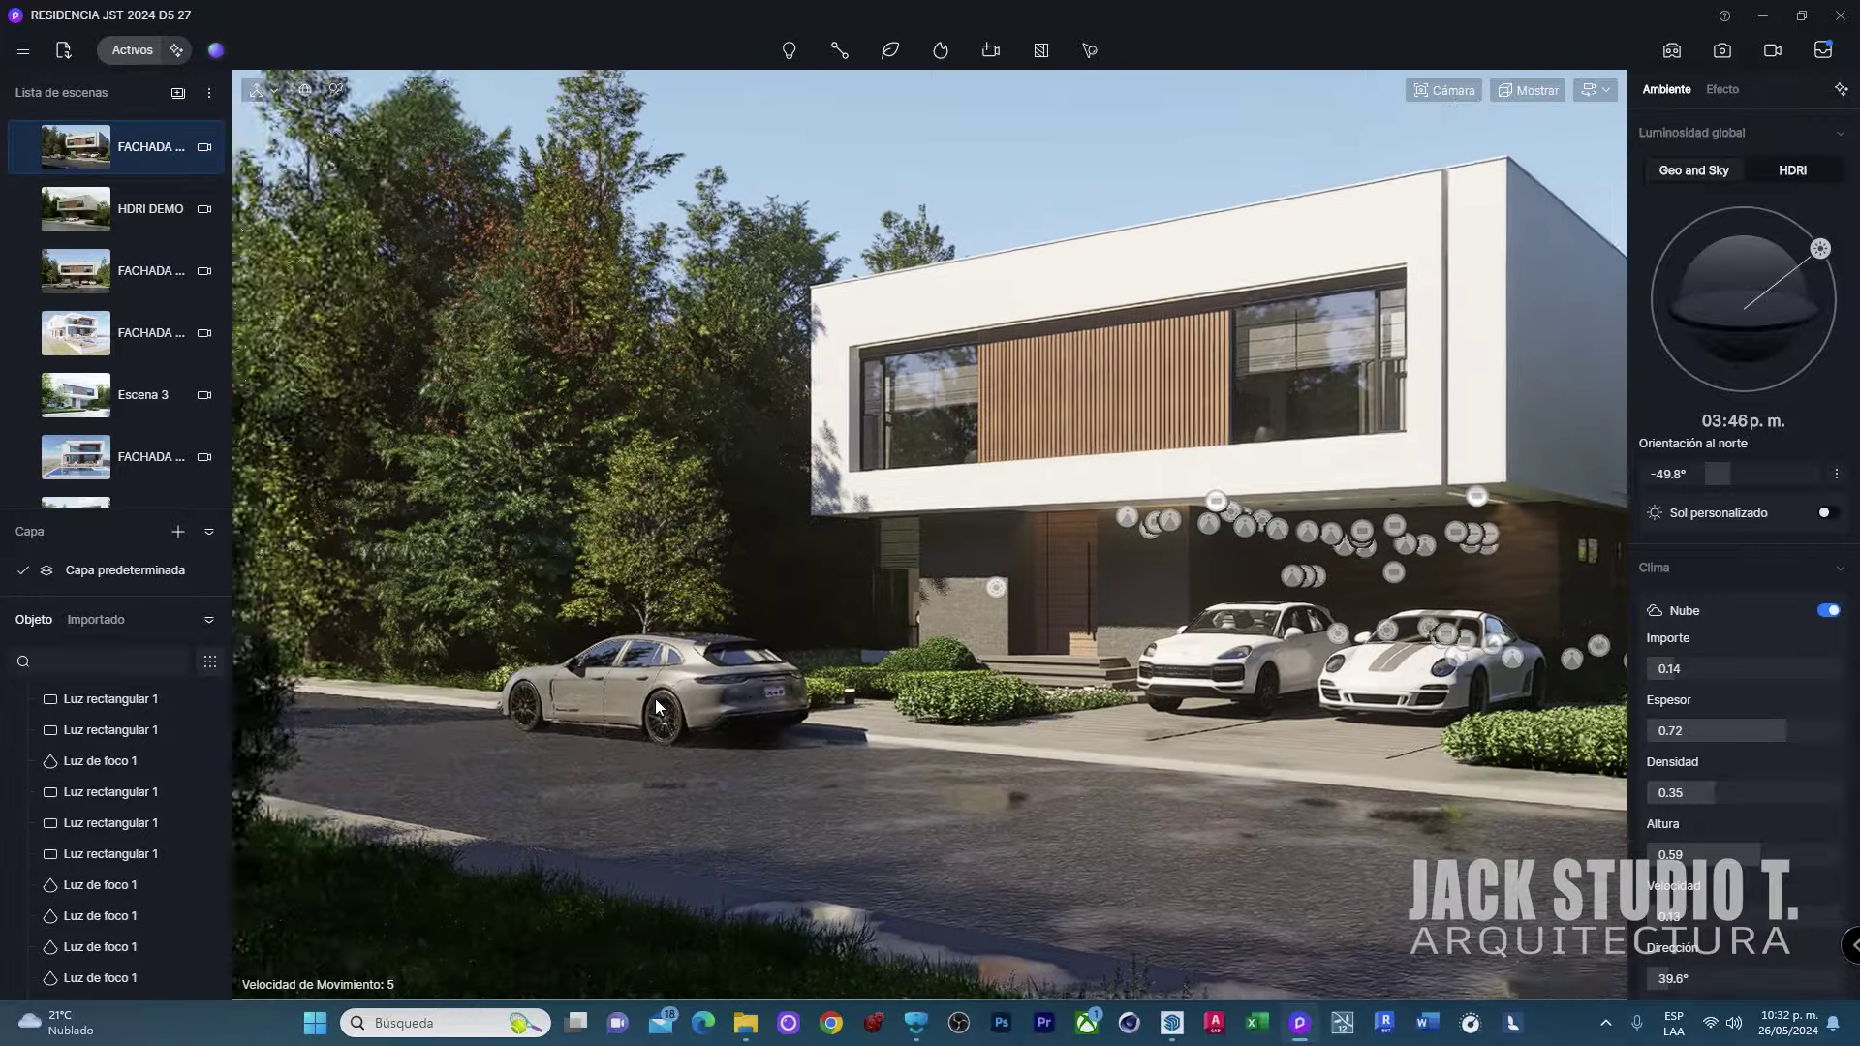
- Move the D5 camera closer to the front facade and bring up the SketchUp Pro 2022 window
middle_drag(656, 705, 710, 715)
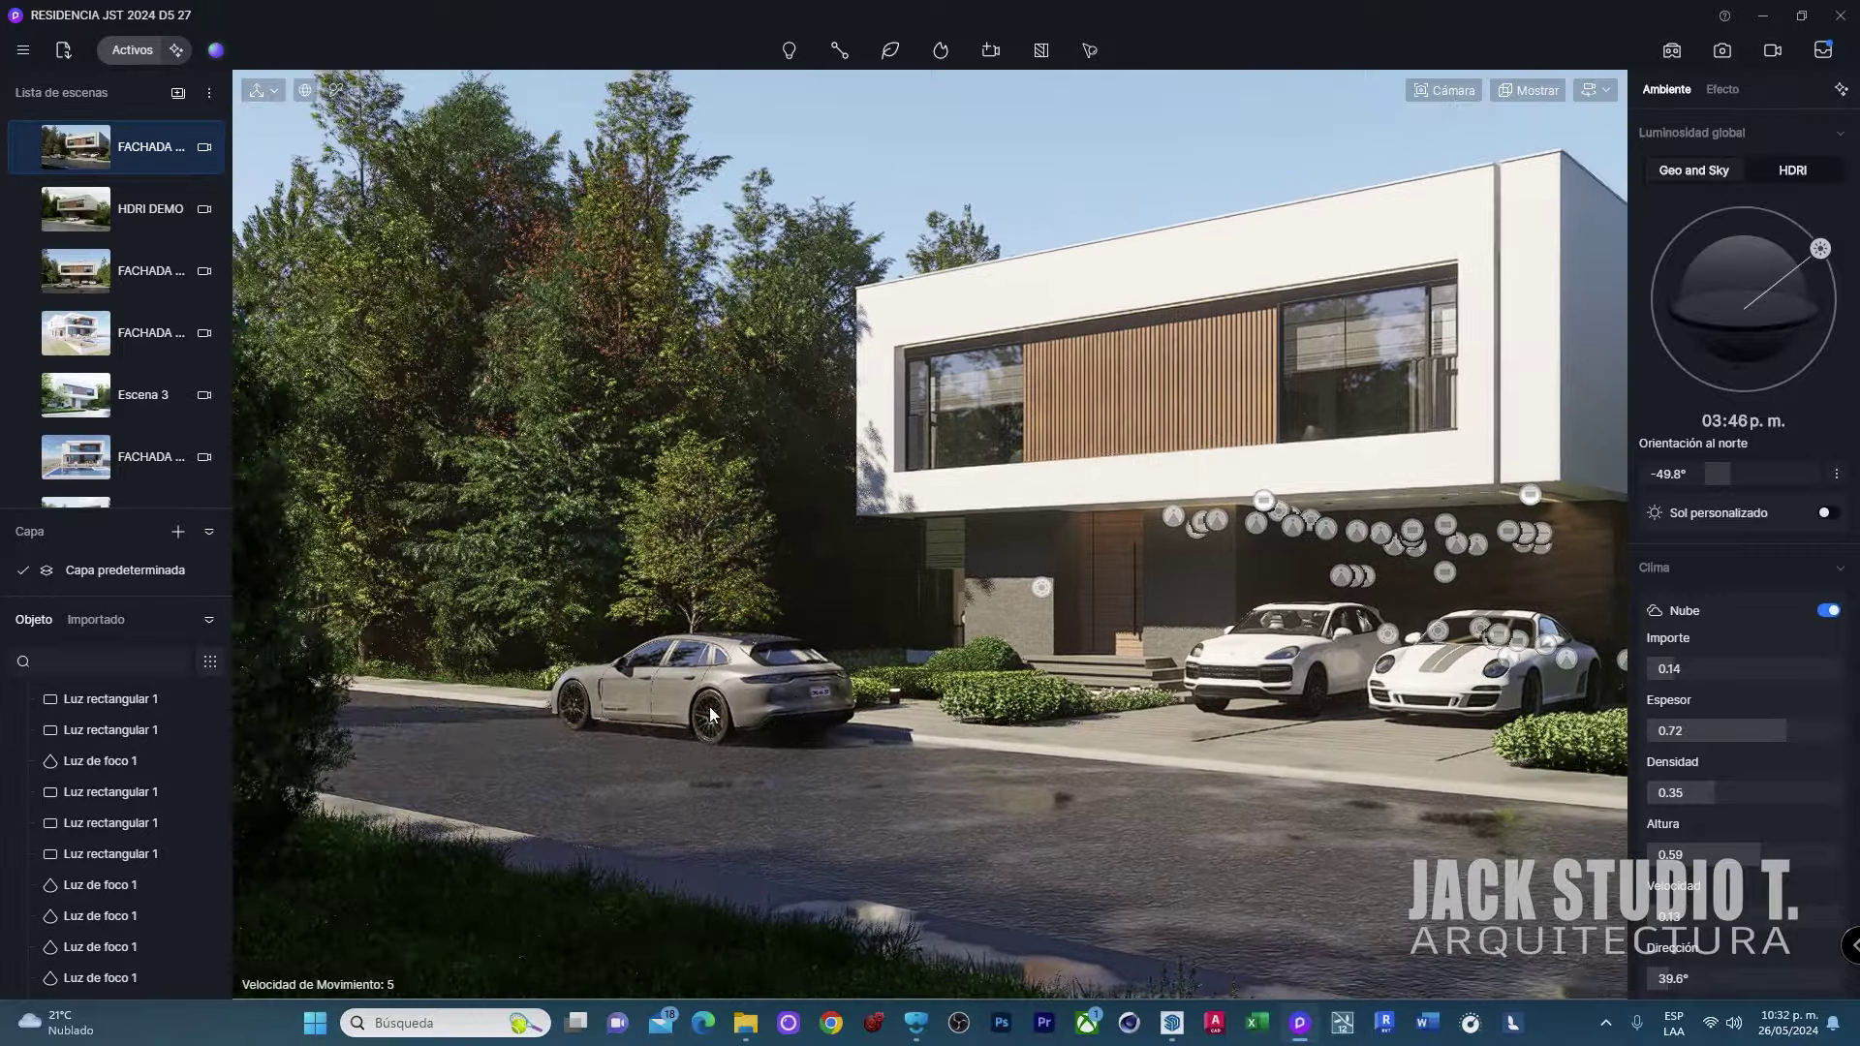
mouse_move(851, 713)
right_down()
mouse_move(932, 704)
mouse_move(845, 705)
mouse_move(870, 737)
mouse_move(1011, 718)
mouse_move(915, 673)
mouse_move(842, 678)
right_up()
key(alt+Tab)
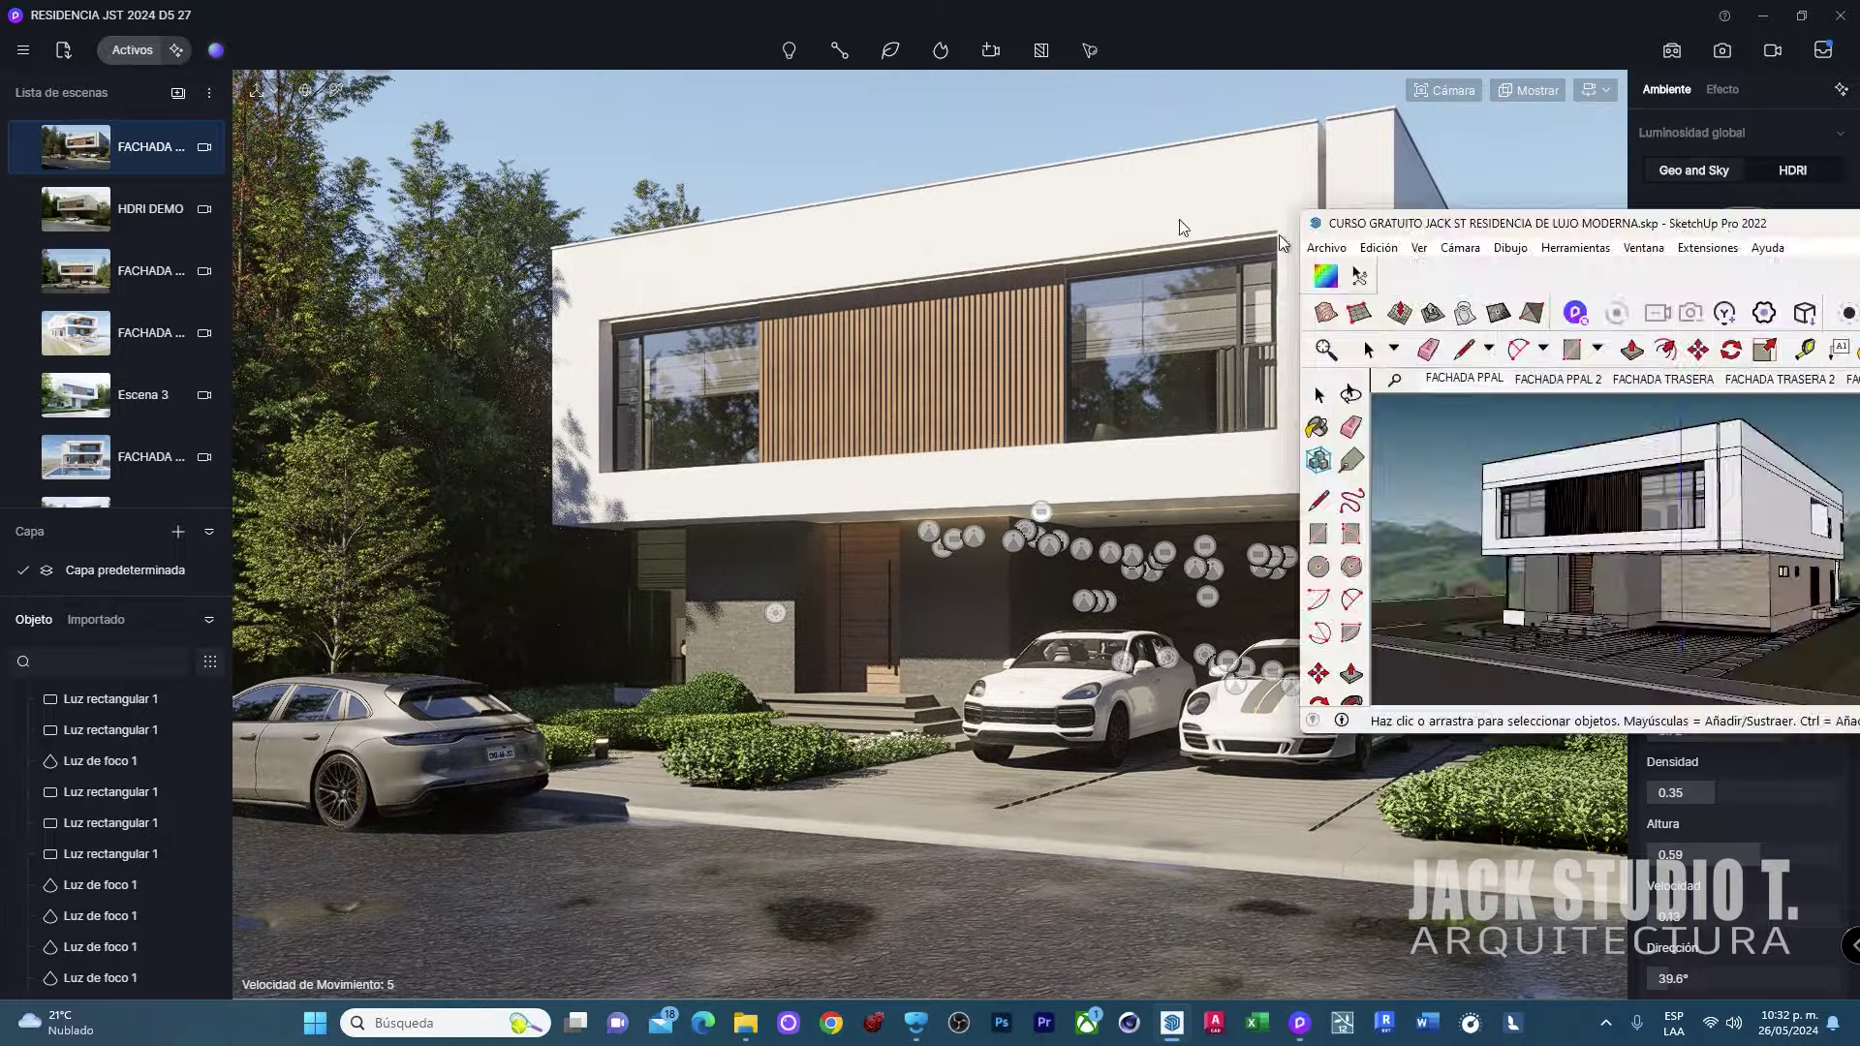
- Zoom into the living room by the entrance and make a first attempt at moving the sliding window frame
scroll(1146, 650, up, 3)
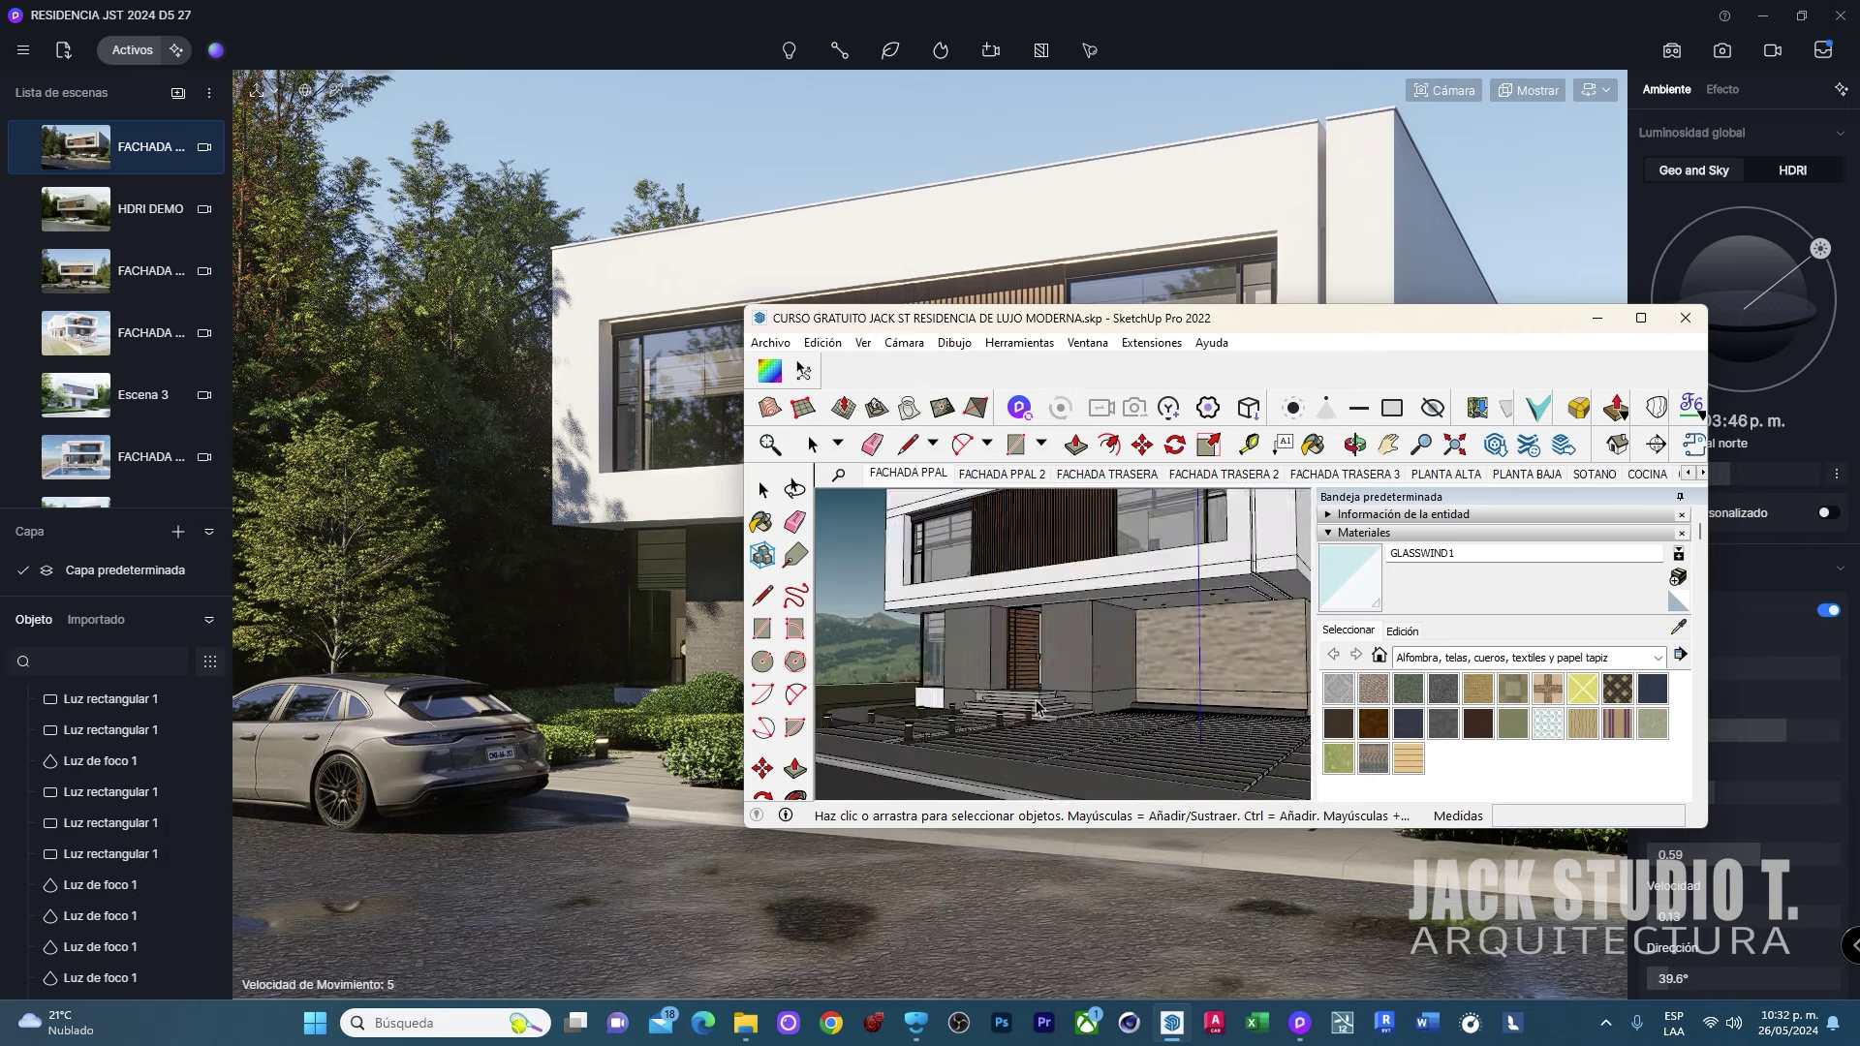
scroll(1124, 659, up, 2)
scroll(1099, 671, up, 3)
scroll(1079, 681, up, 3)
mouse_move(1078, 681)
middle_down()
mouse_move(1103, 644)
mouse_move(927, 650)
mouse_move(1159, 642)
middle_up()
scroll(1155, 690, up, 3)
scroll(1114, 678, up, 3)
scroll(1065, 668, up, 2)
scroll(1153, 653, down, 2)
scroll(1141, 676, down, 2)
scroll(1127, 696, down, 1)
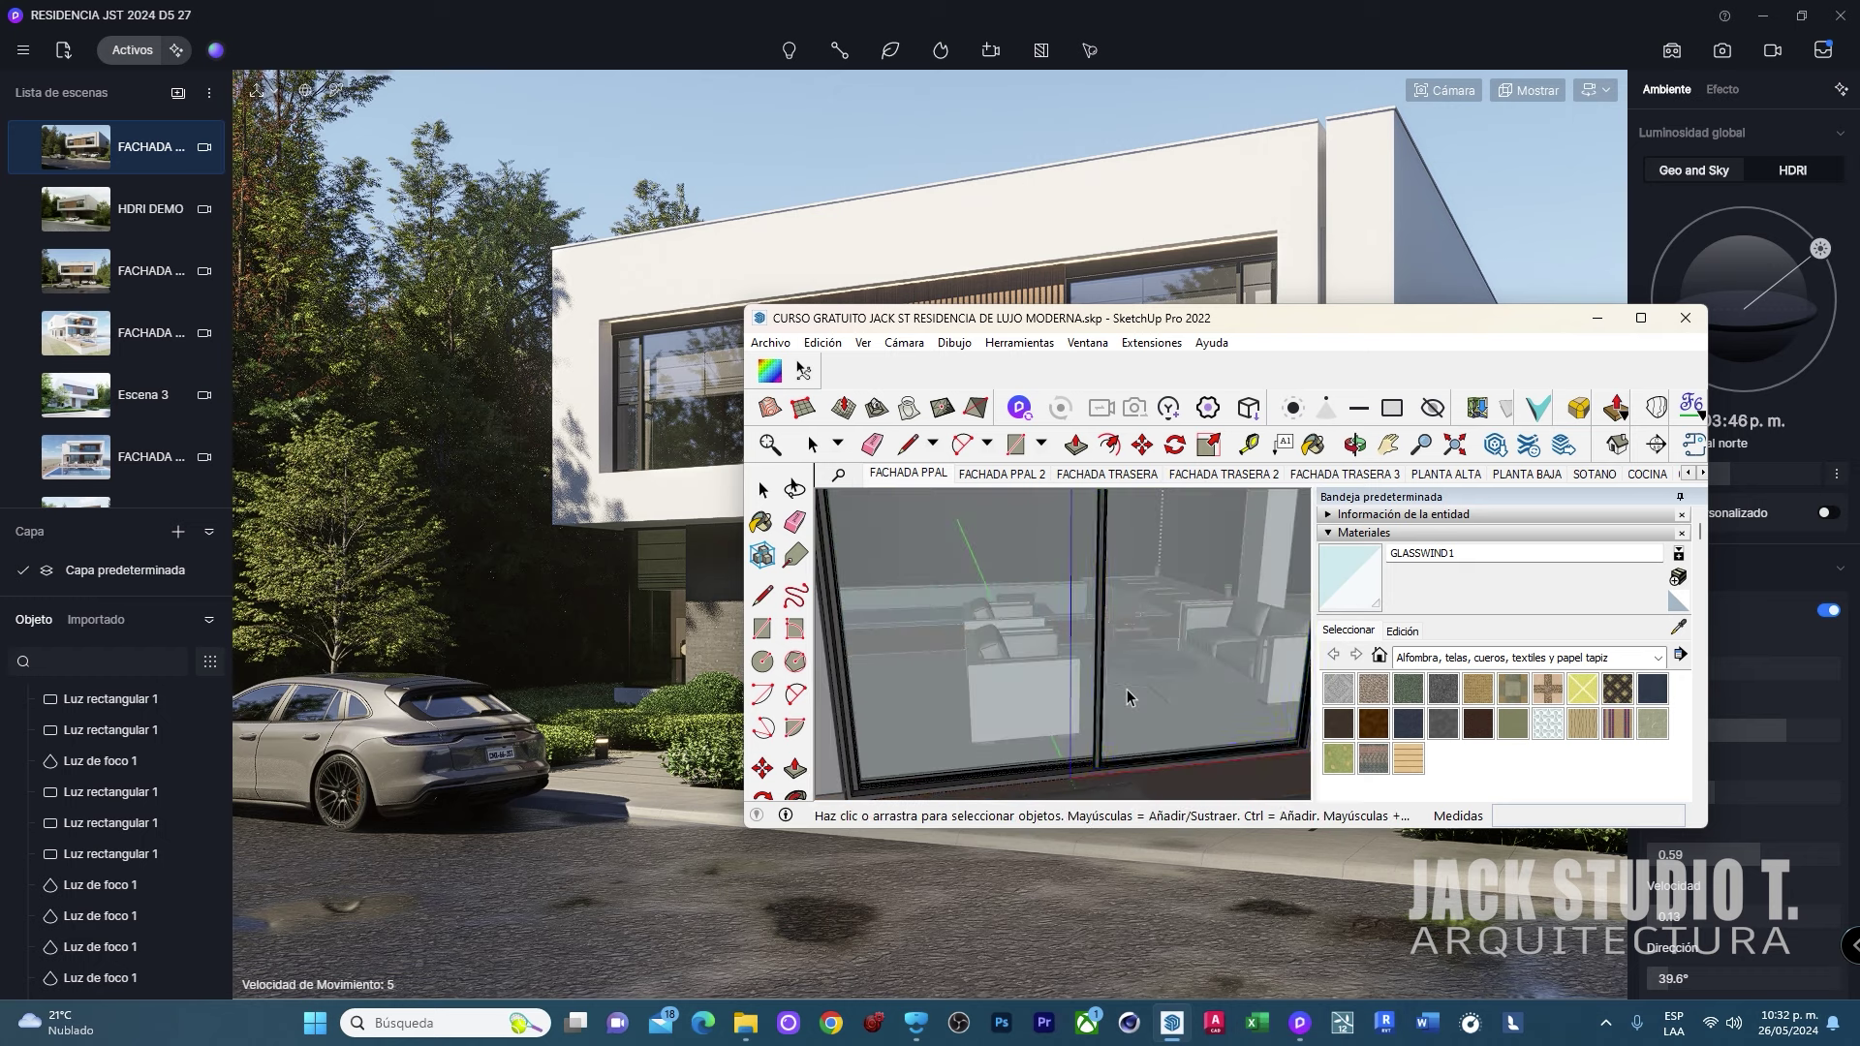
scroll(1256, 789, up, 2)
click(1279, 760)
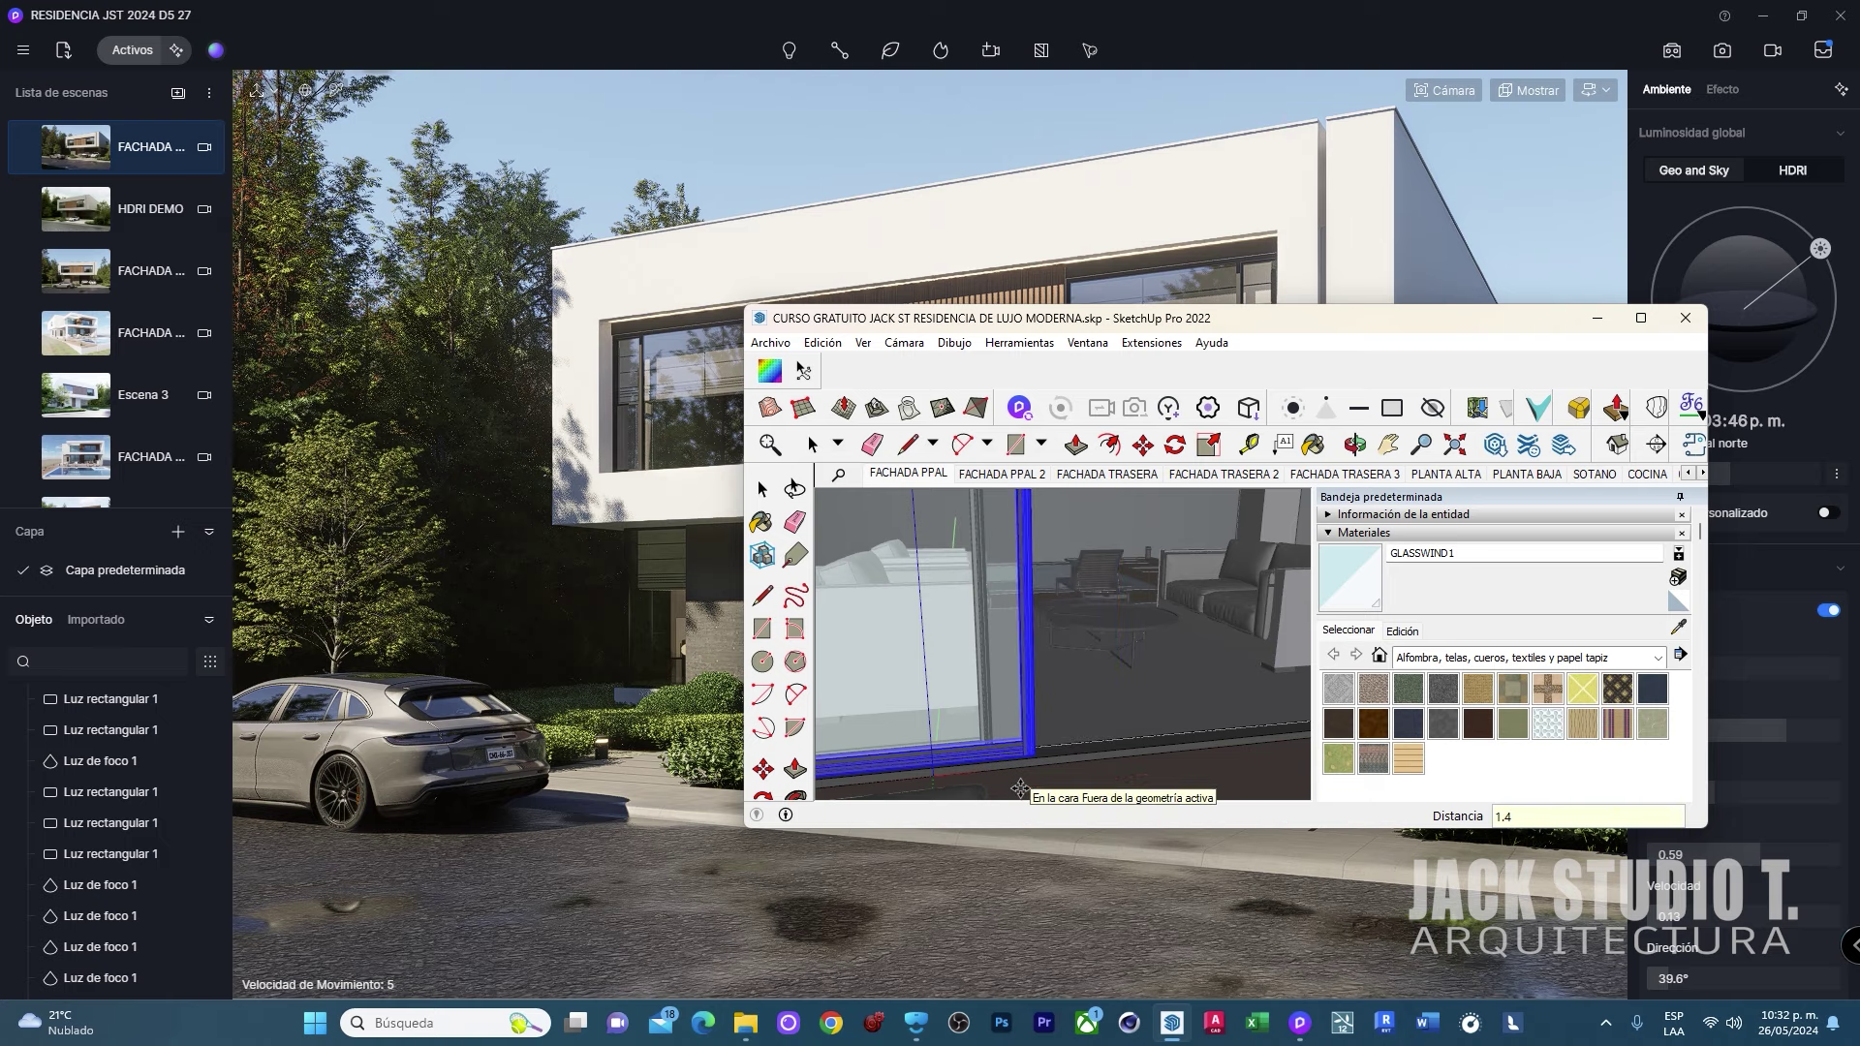
key(Escape)
- Move the sliding glass window frame 1.5 m sideways and orbit out to view the interior
scroll(1218, 602, up, 3)
mouse_move(1217, 602)
middle_down()
mouse_move(1450, 625)
mouse_move(1121, 725)
middle_up()
scroll(1122, 724, down, 2)
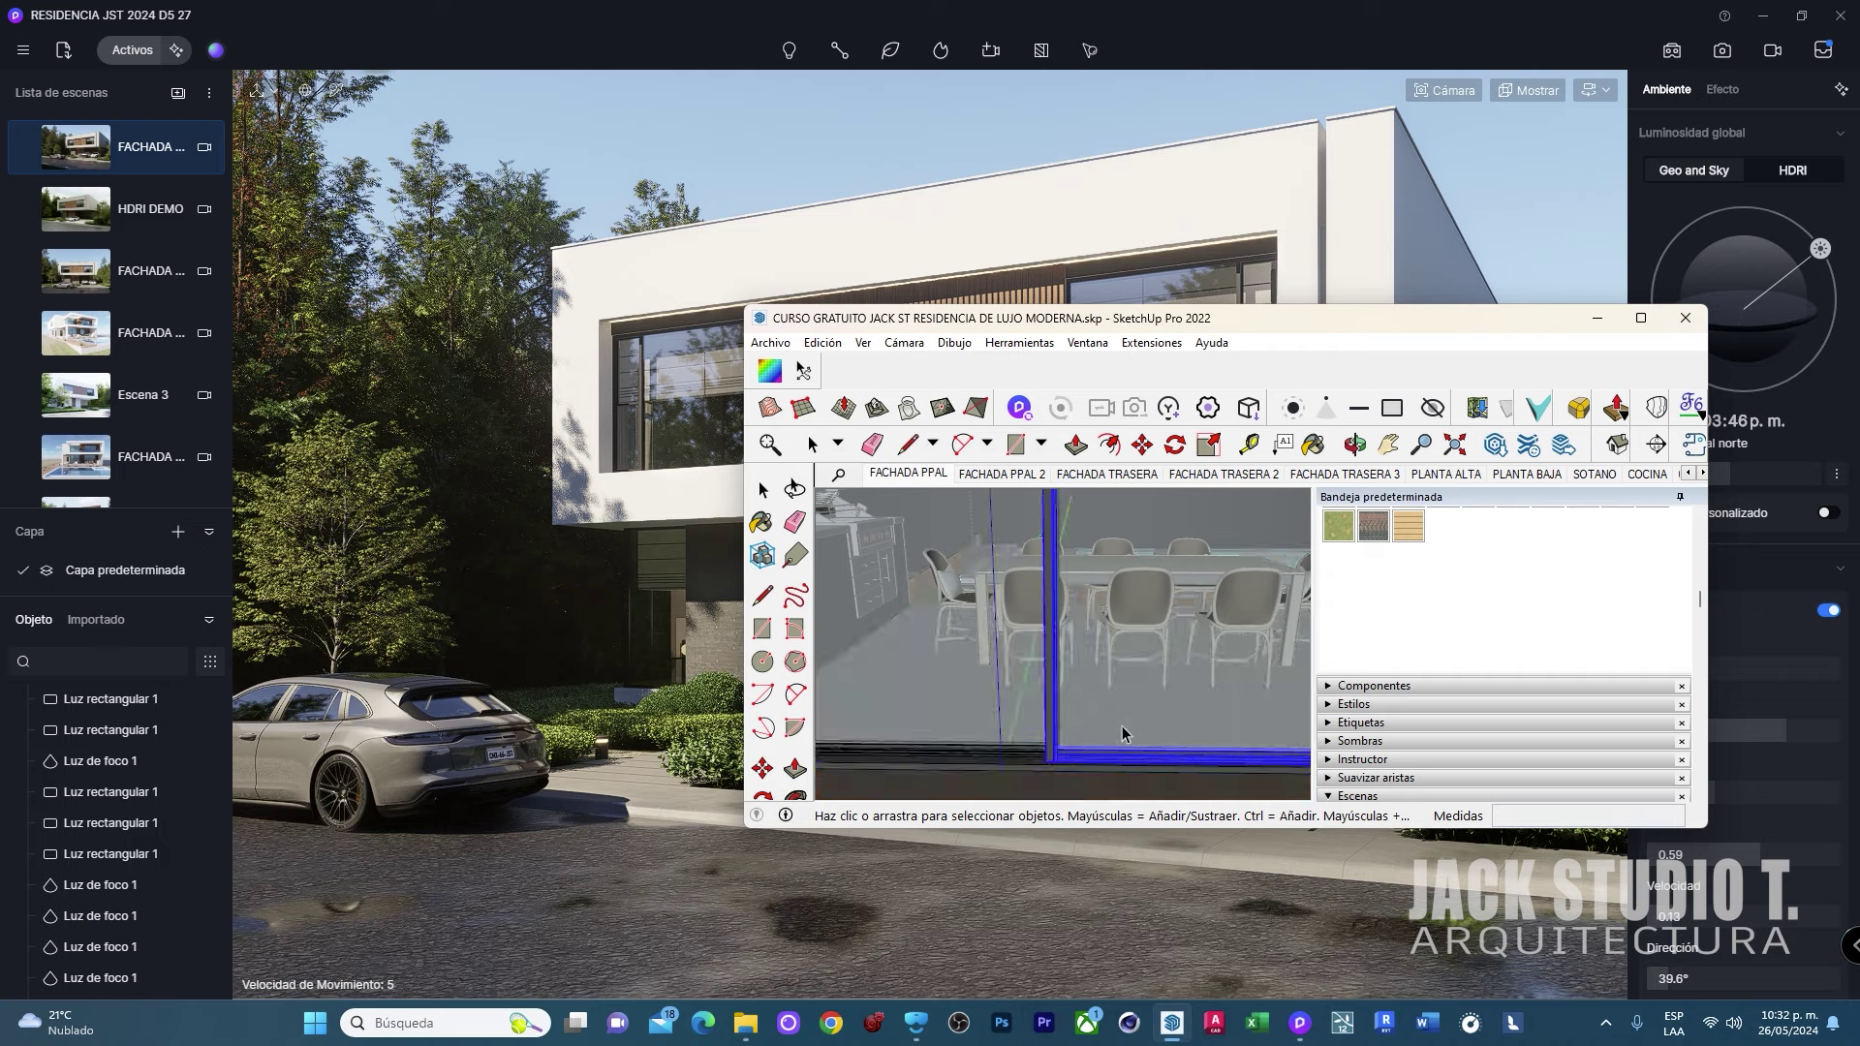
key(m)
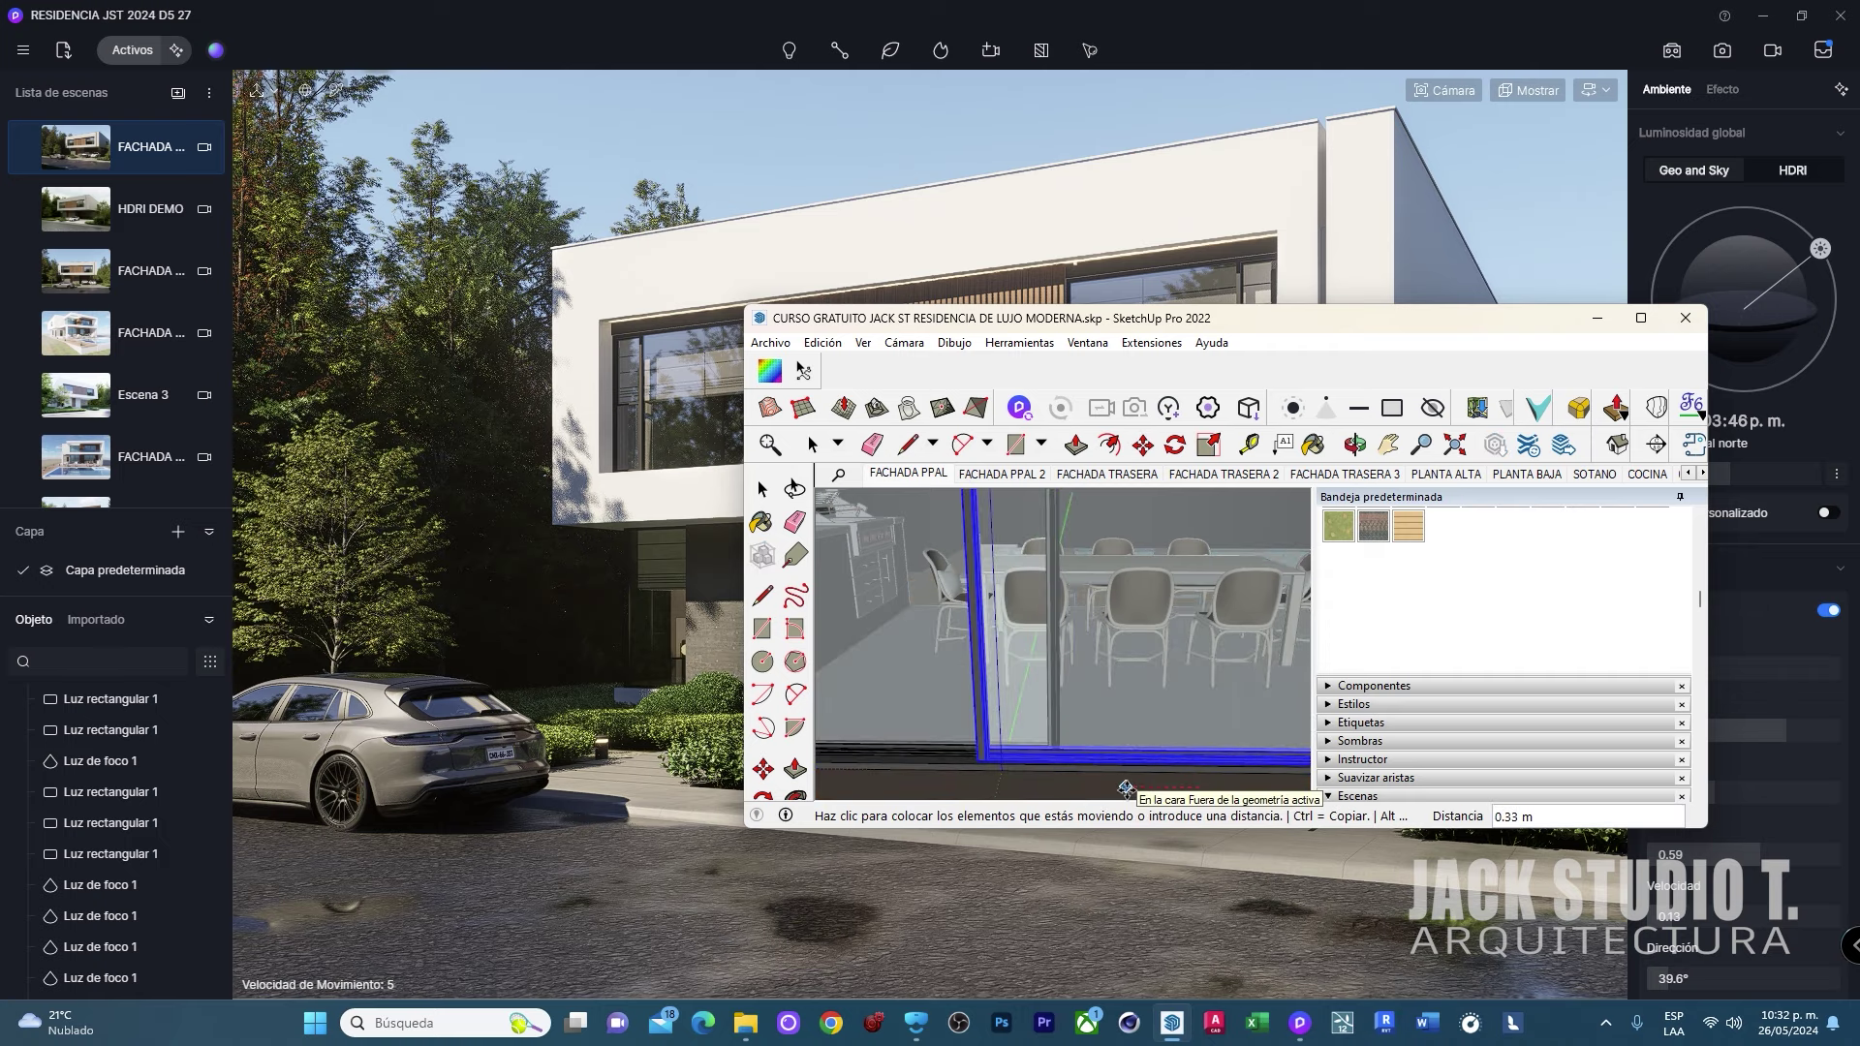
text(1.5)
mouse_move(1129, 782)
middle_down()
mouse_move(1101, 698)
mouse_move(1198, 510)
mouse_move(1175, 616)
middle_up()
key(space)
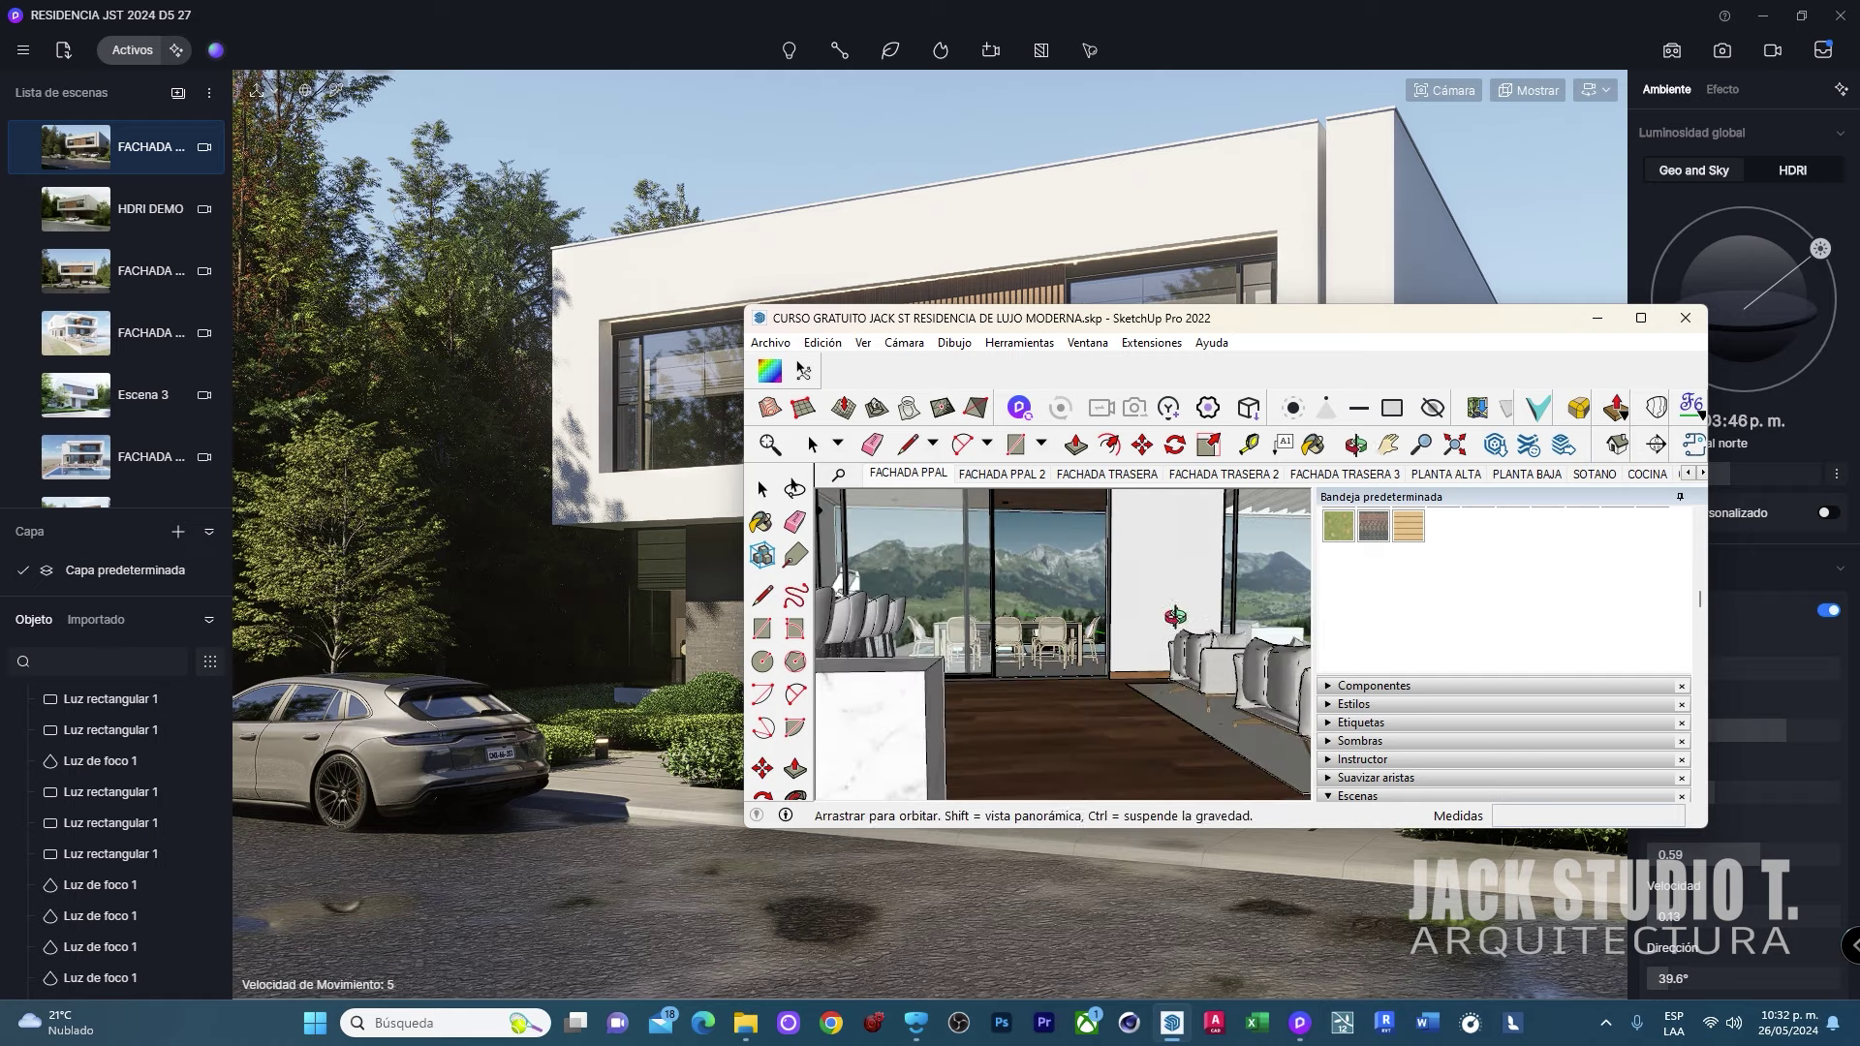
drag(1361, 327, 1260, 369)
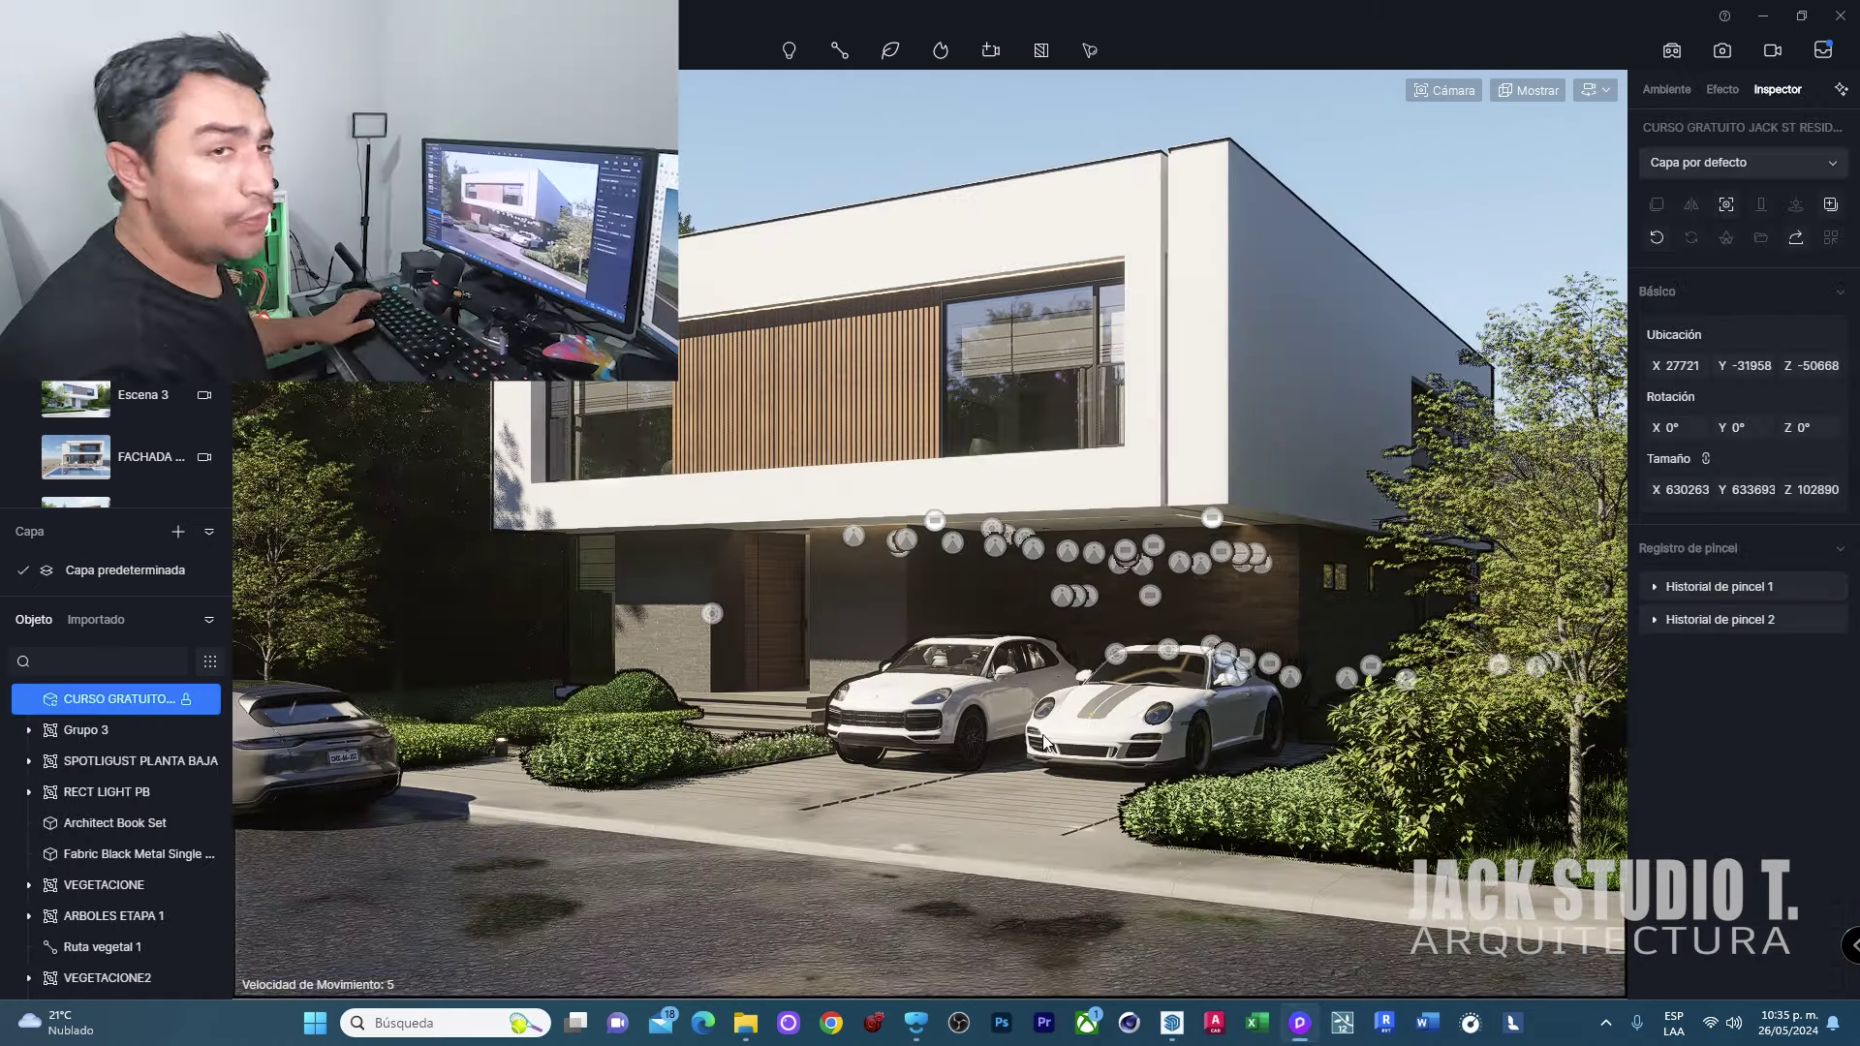
- Nudge the D5 camera left and right, and check the front facade in SketchUp
key(d)
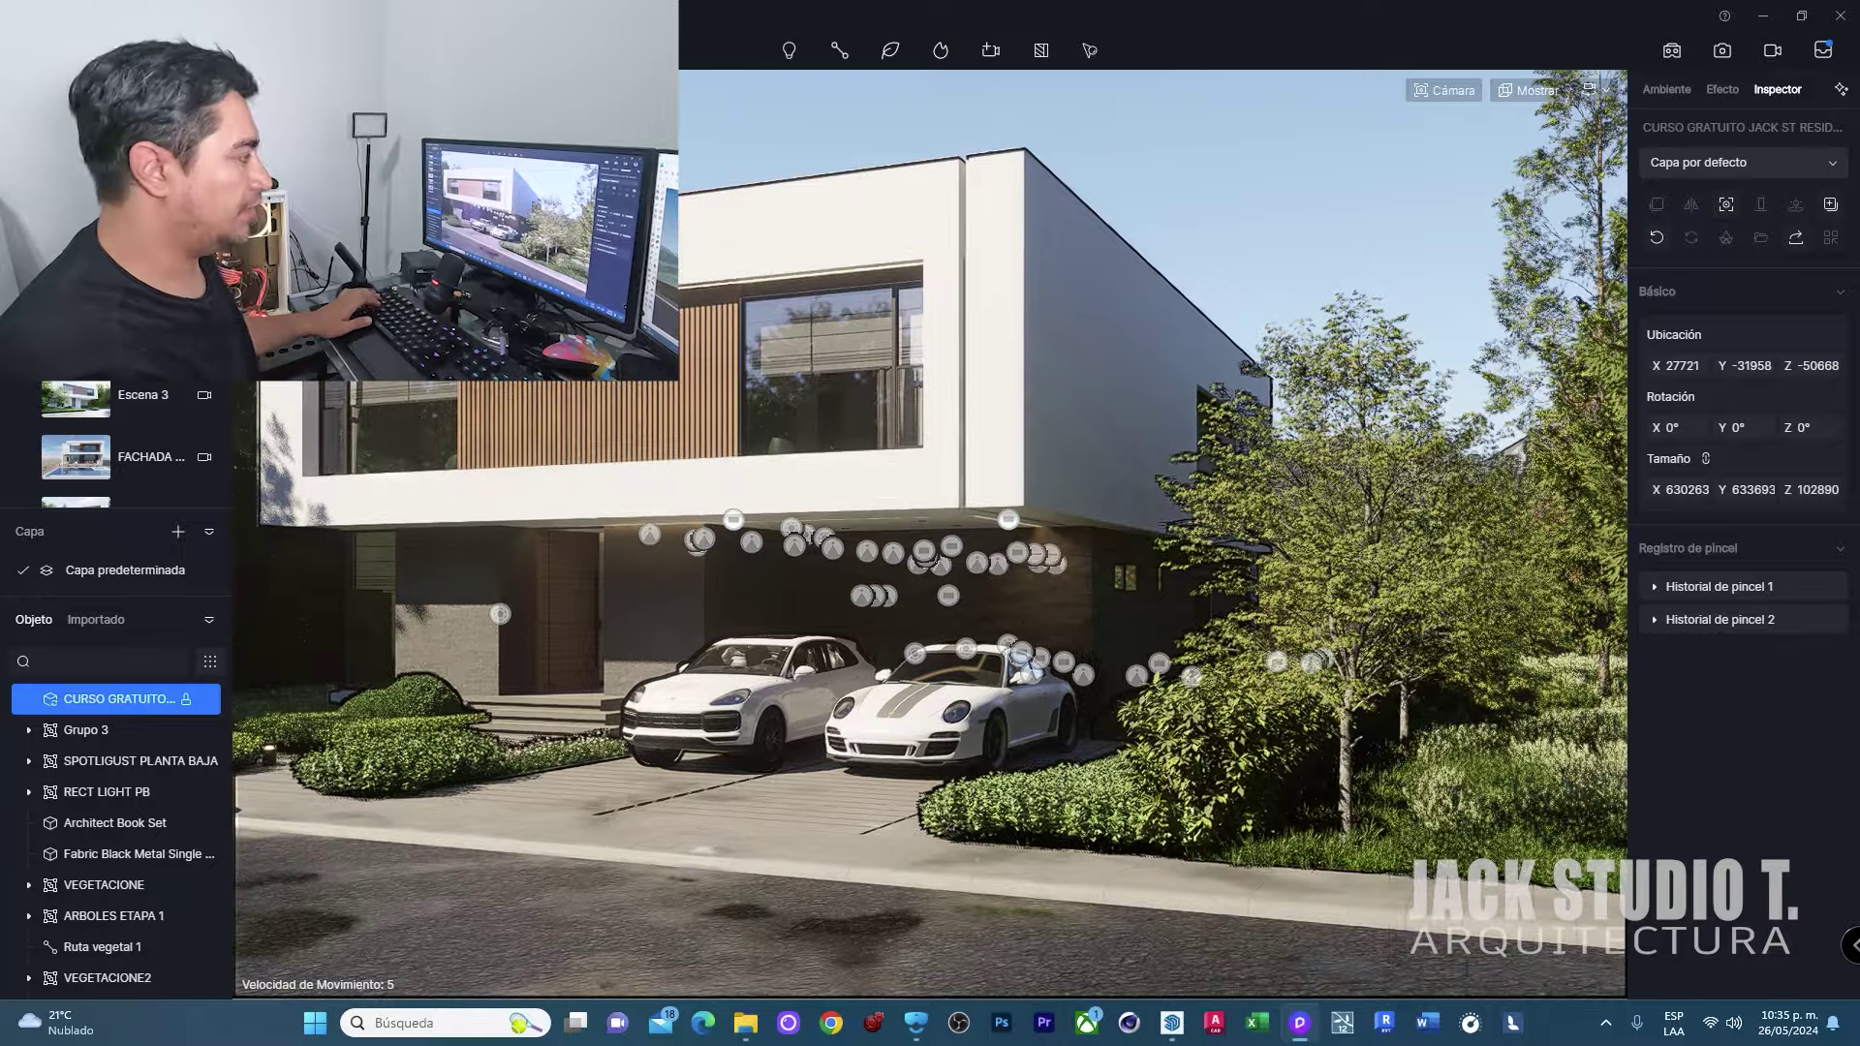
key(a)
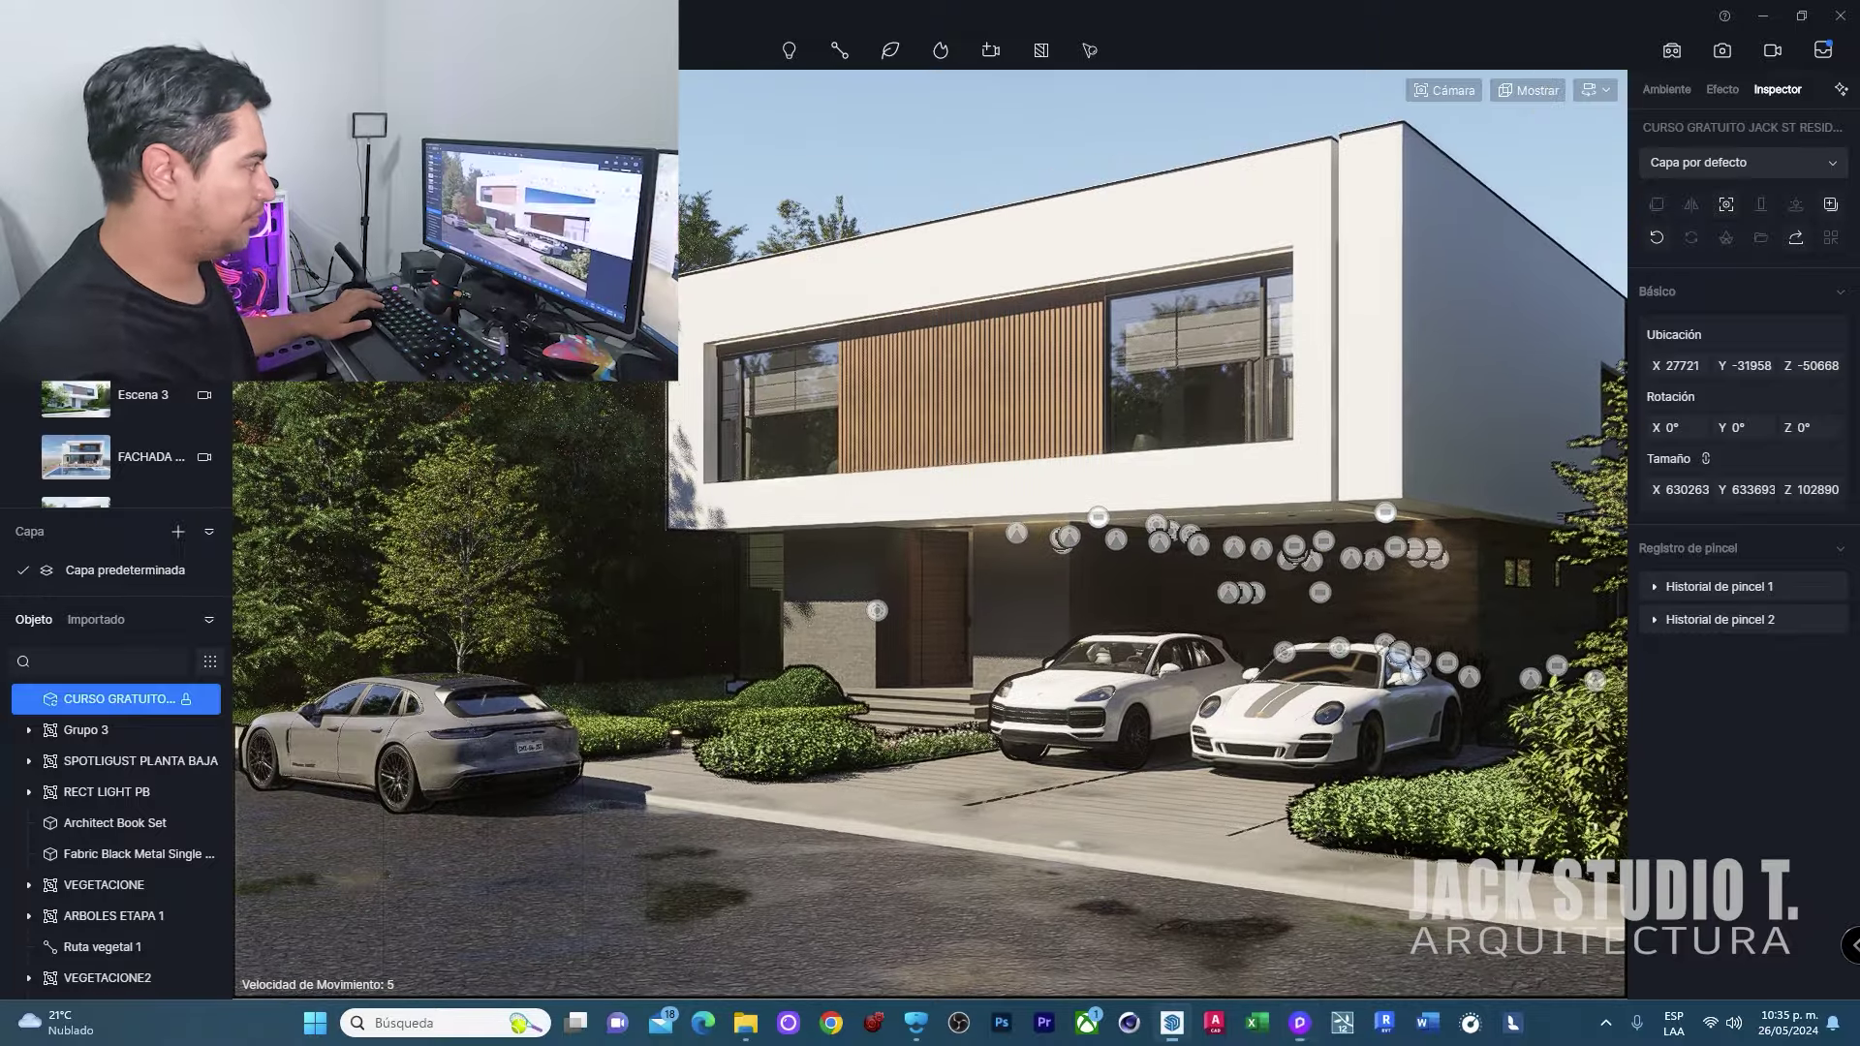
key(alt+Tab)
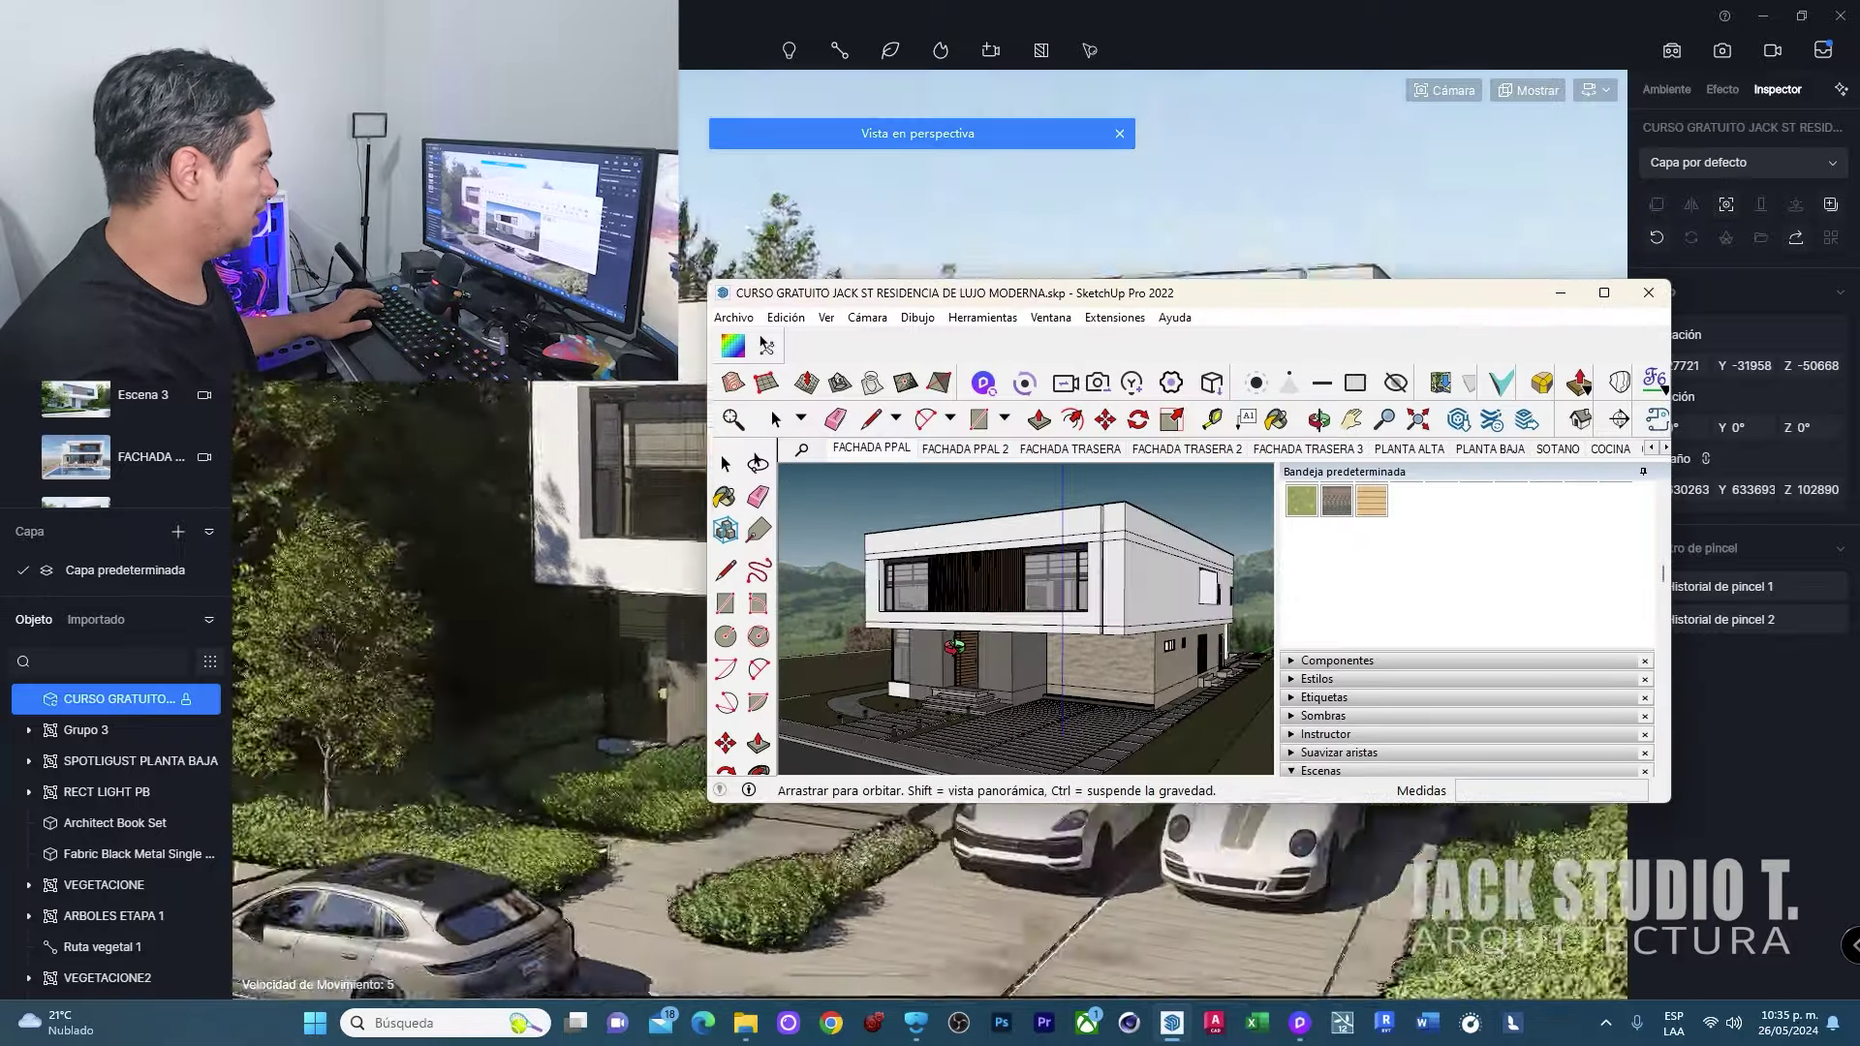
middle_drag(954, 647, 973, 644)
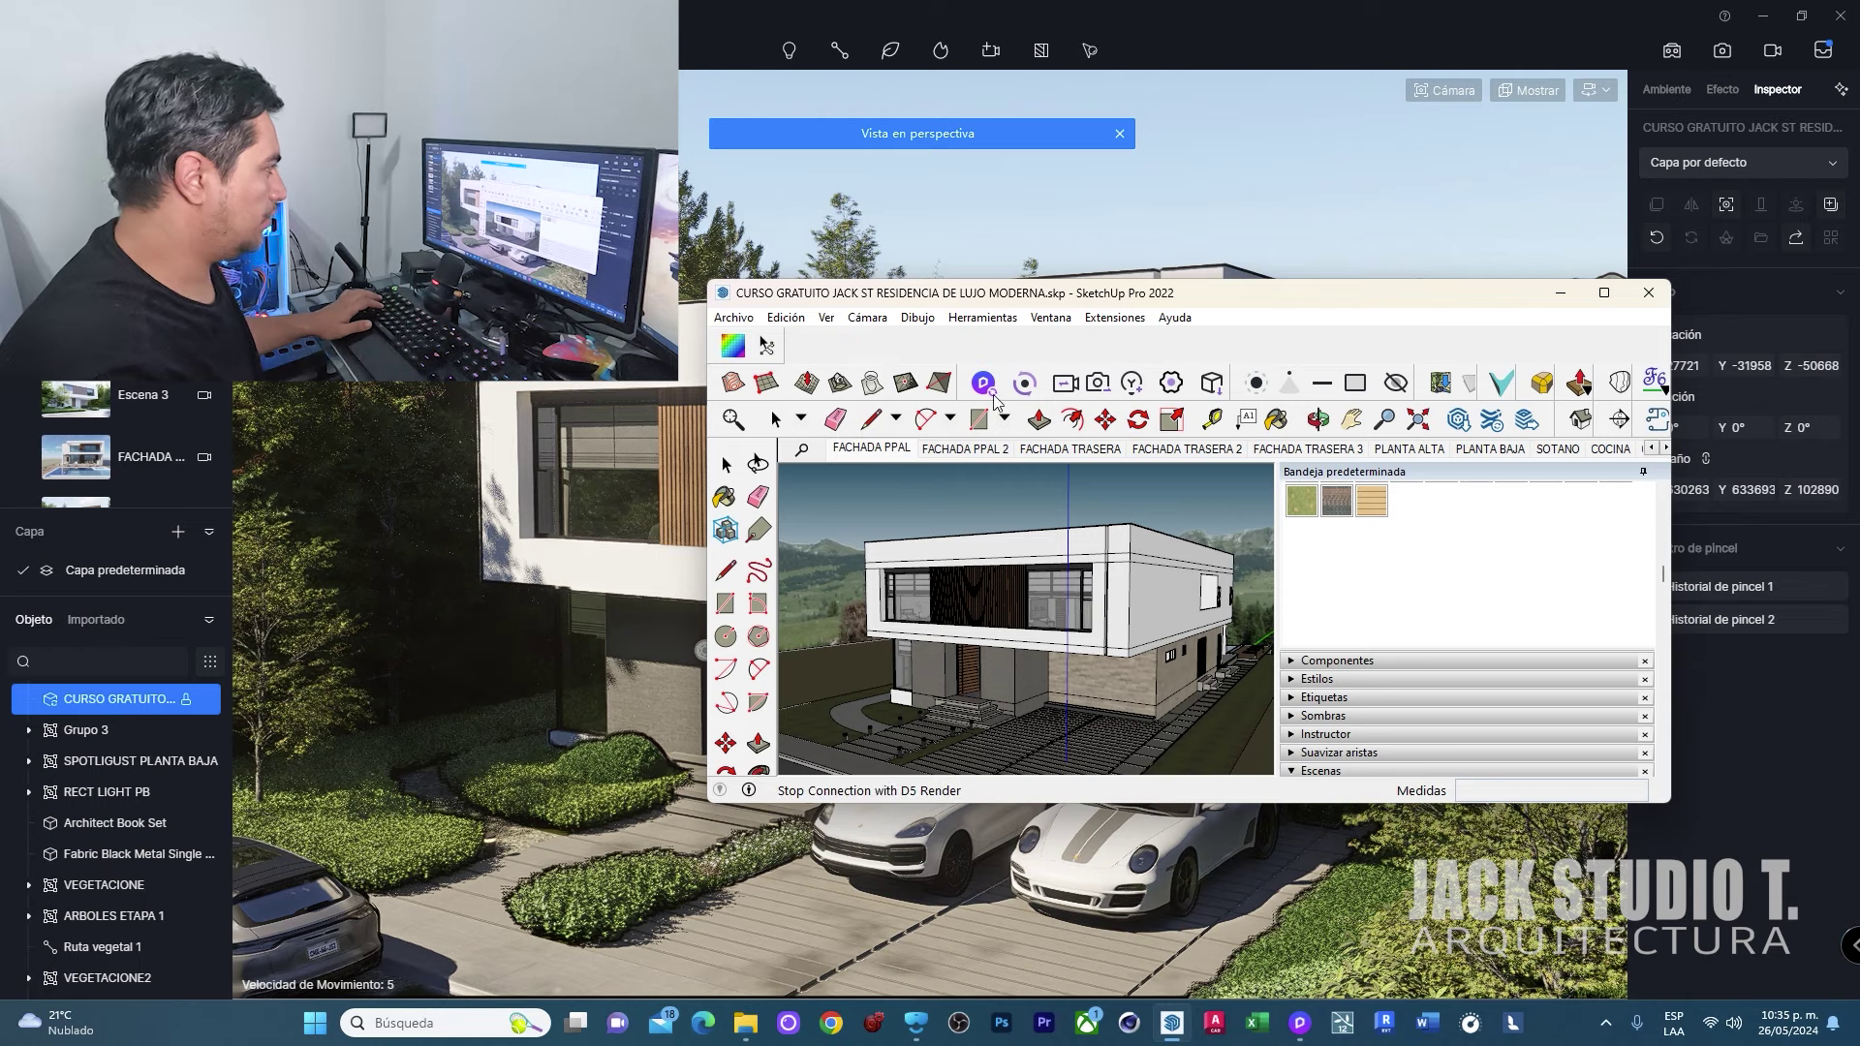
key(alt+Tab)
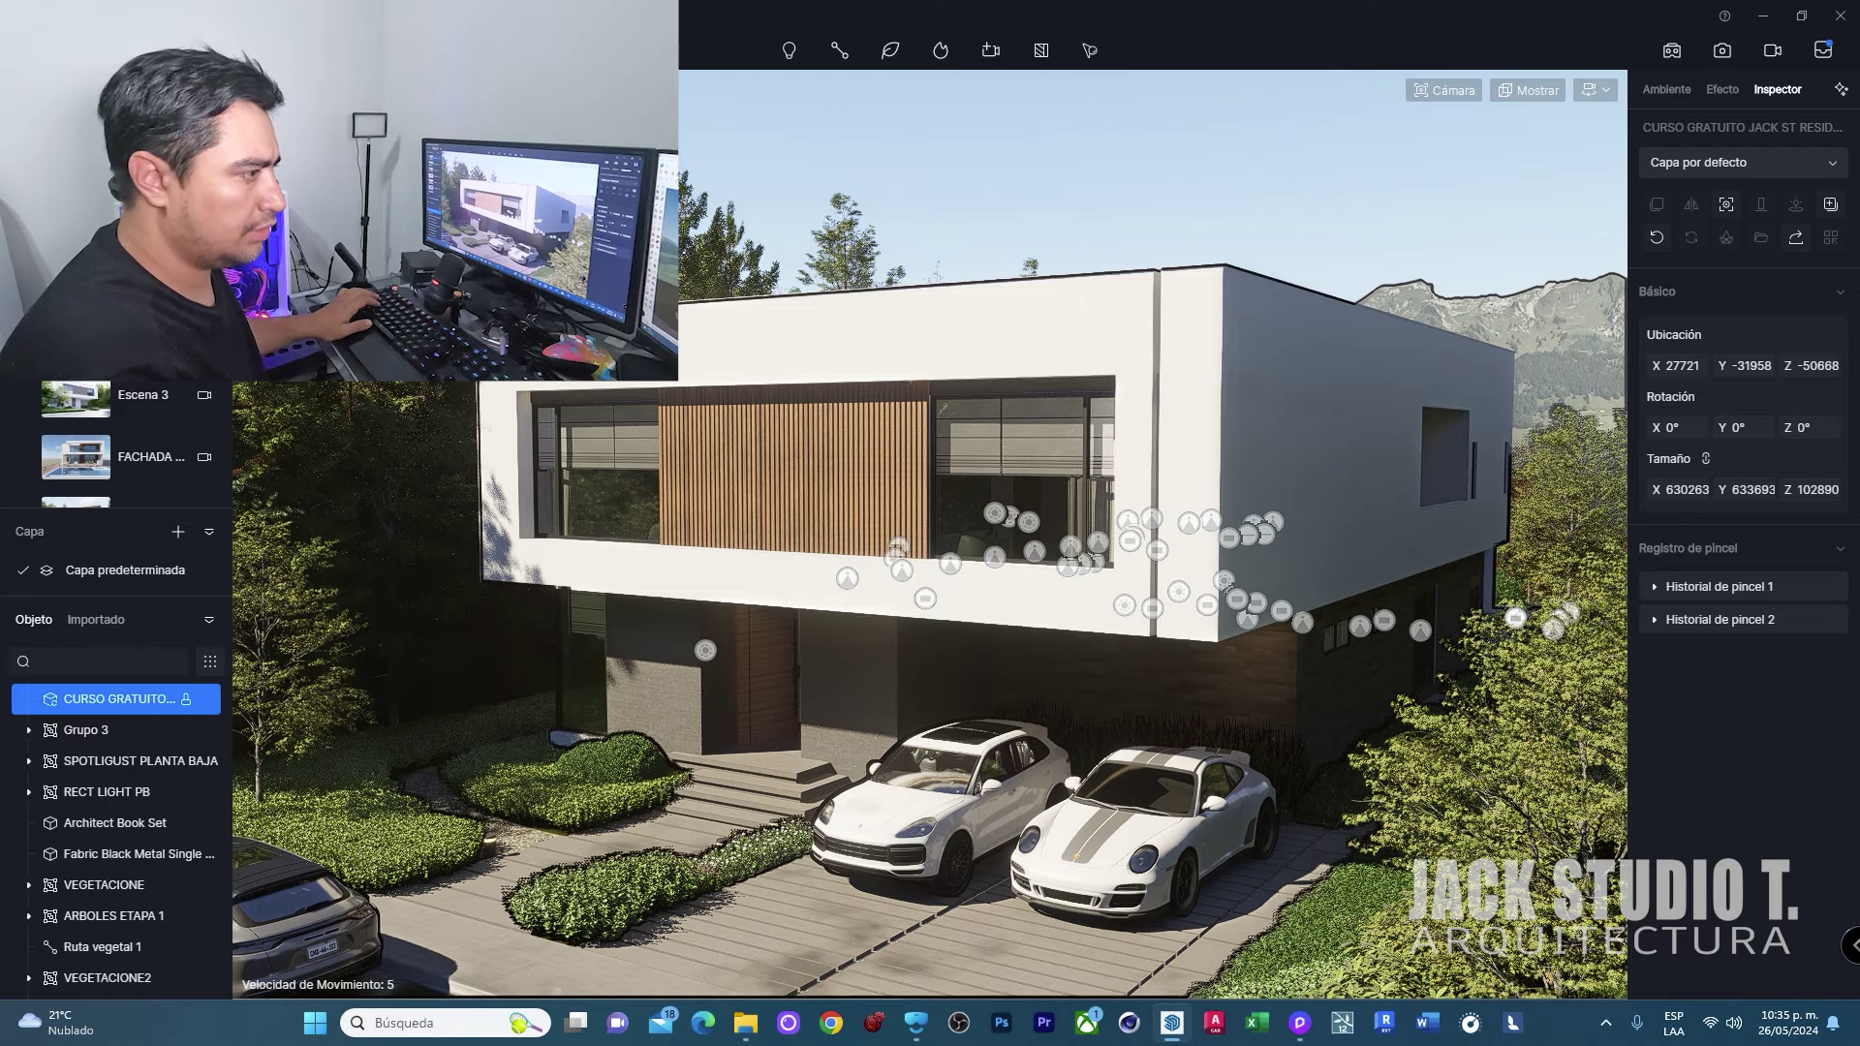
- Walk toward the facade, tilt down to the driveway and cars, and start VR mode
key(w)
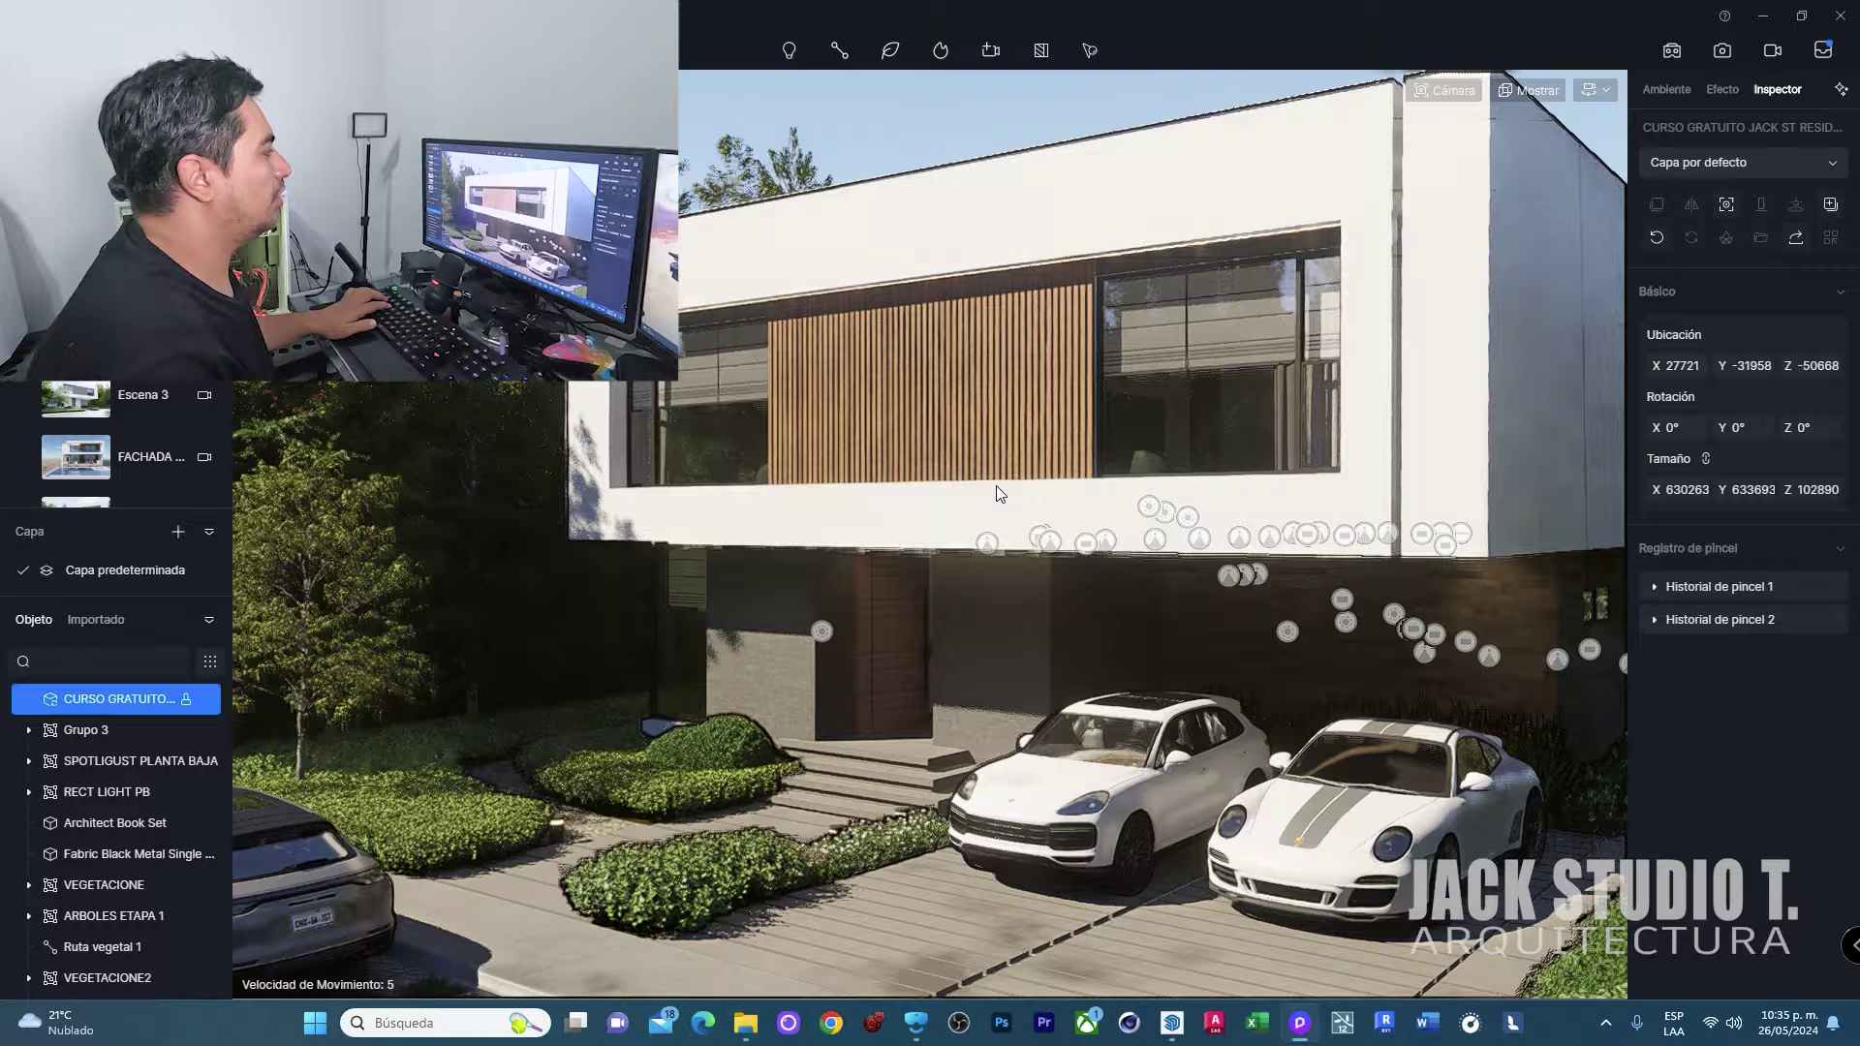
mouse_move(995, 485)
right_down()
mouse_move(998, 520)
mouse_move(1025, 500)
mouse_move(938, 601)
right_up()
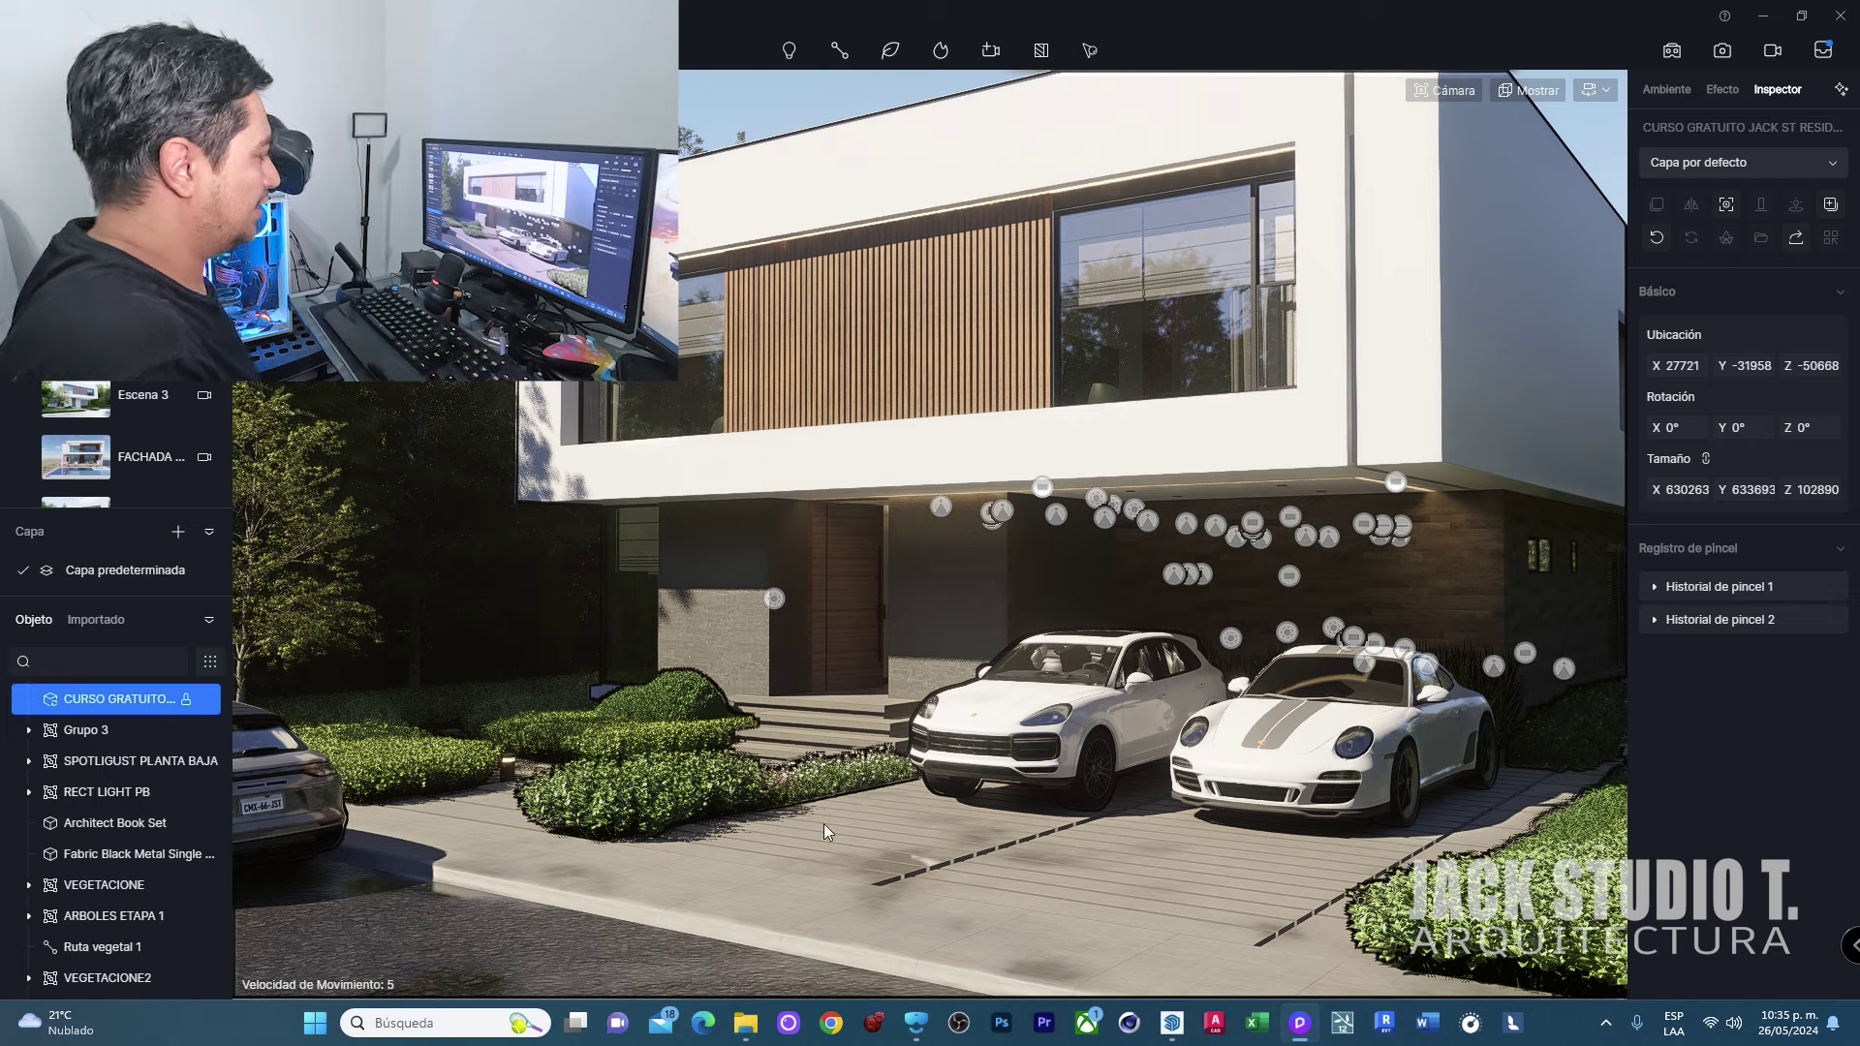
click(1679, 60)
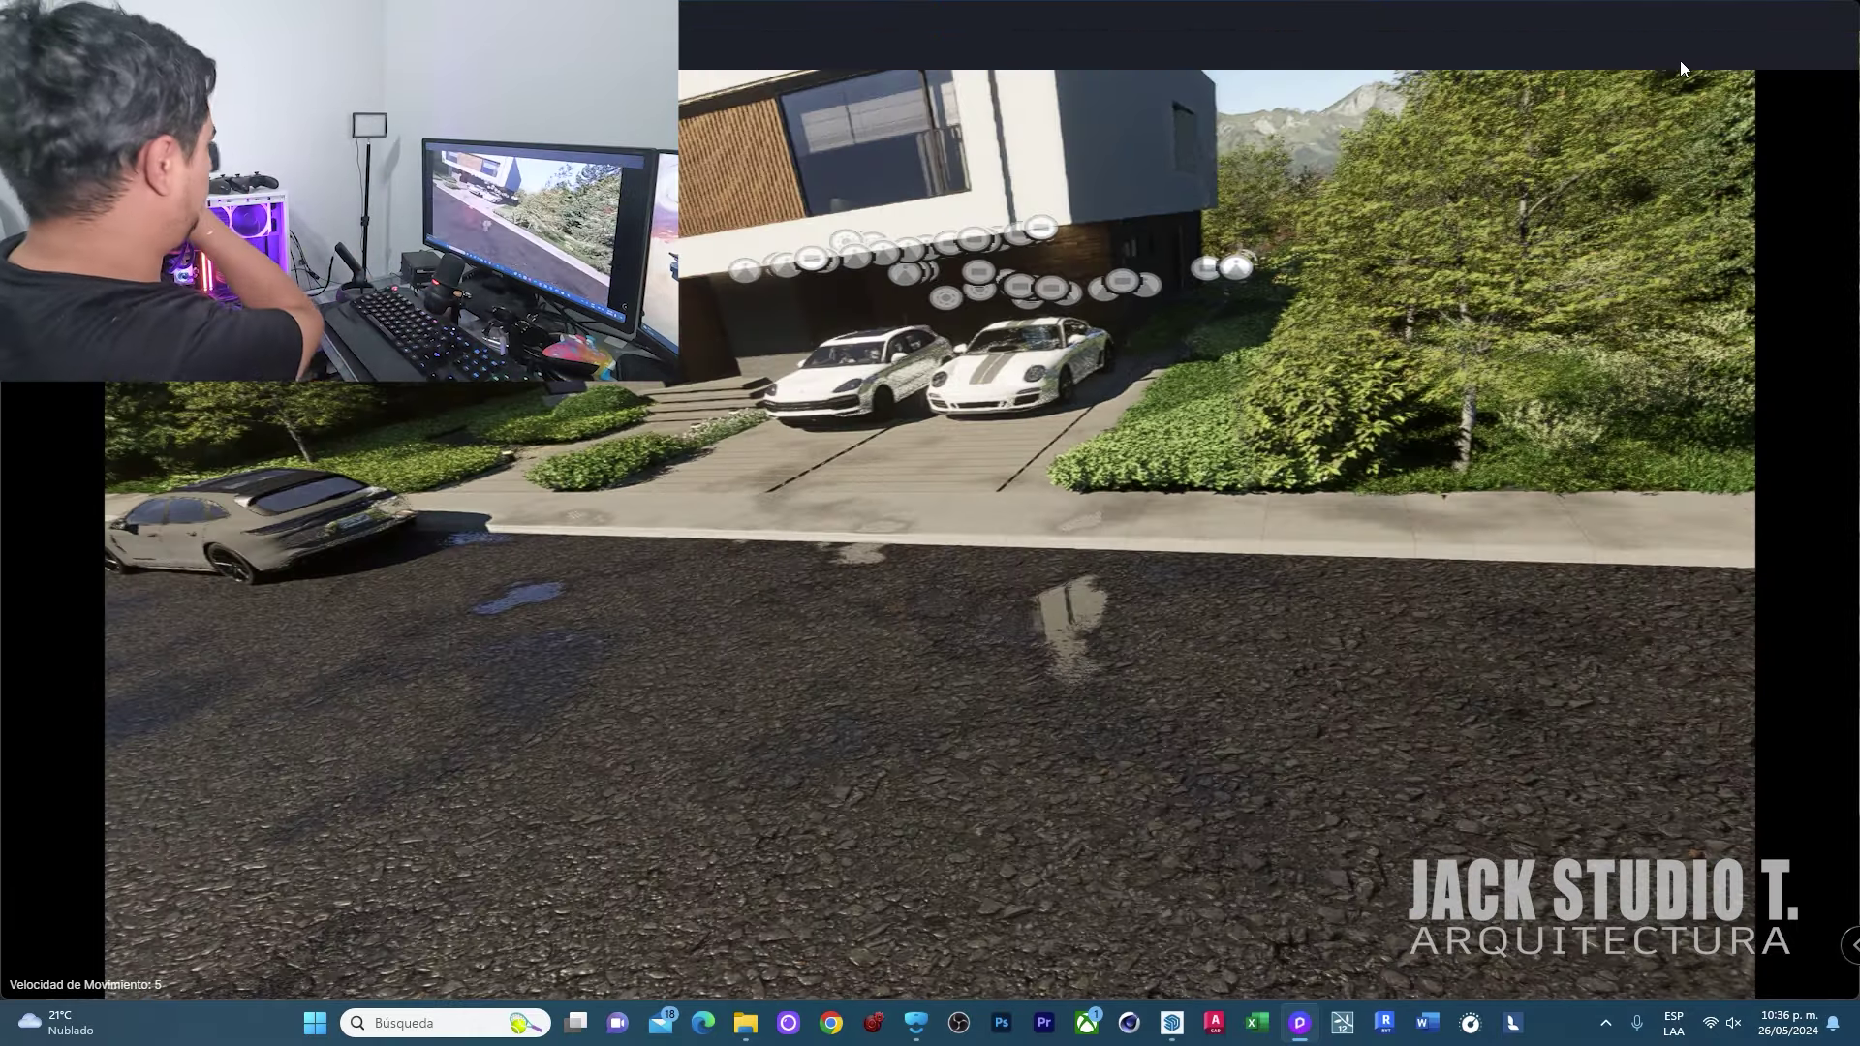
- Exit the VR preview back to the editor at the back terrace and pool
click(1680, 61)
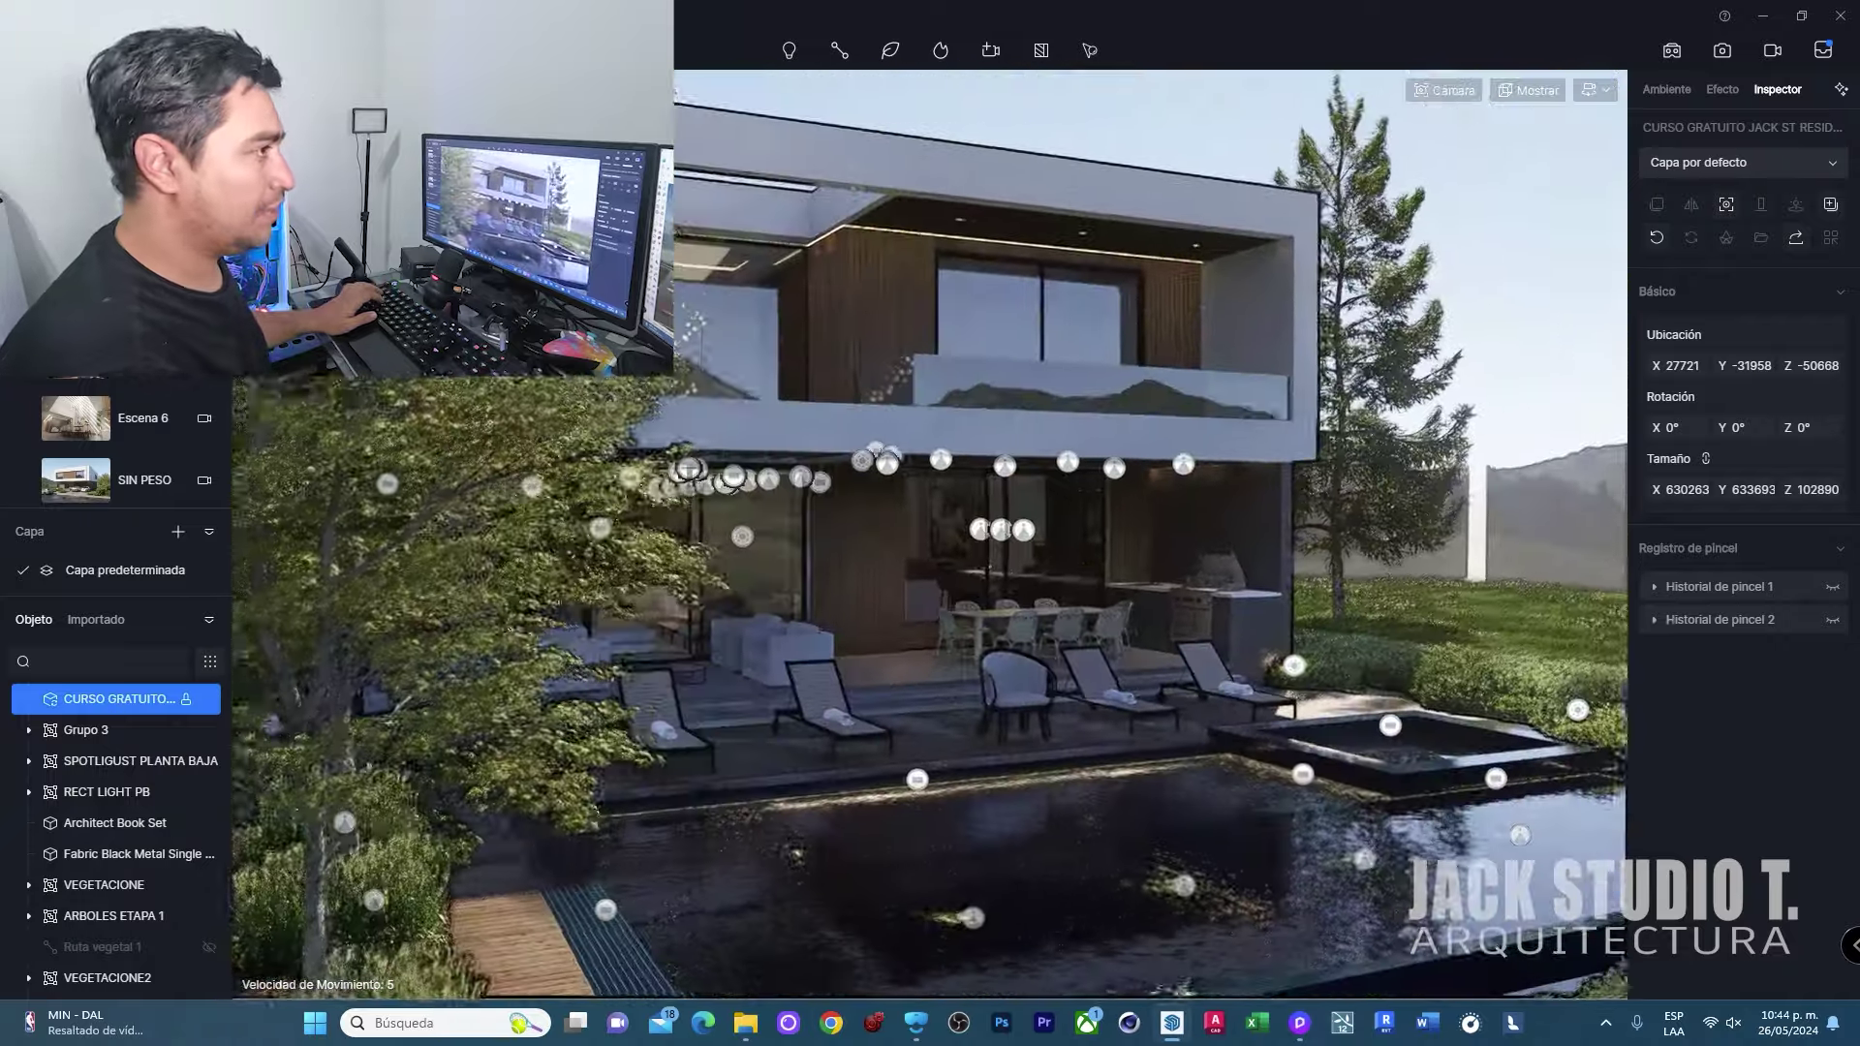
- Switch SketchUp to the next saved scene so D5 syncs to the front facade with three cars
key(alt+Tab)
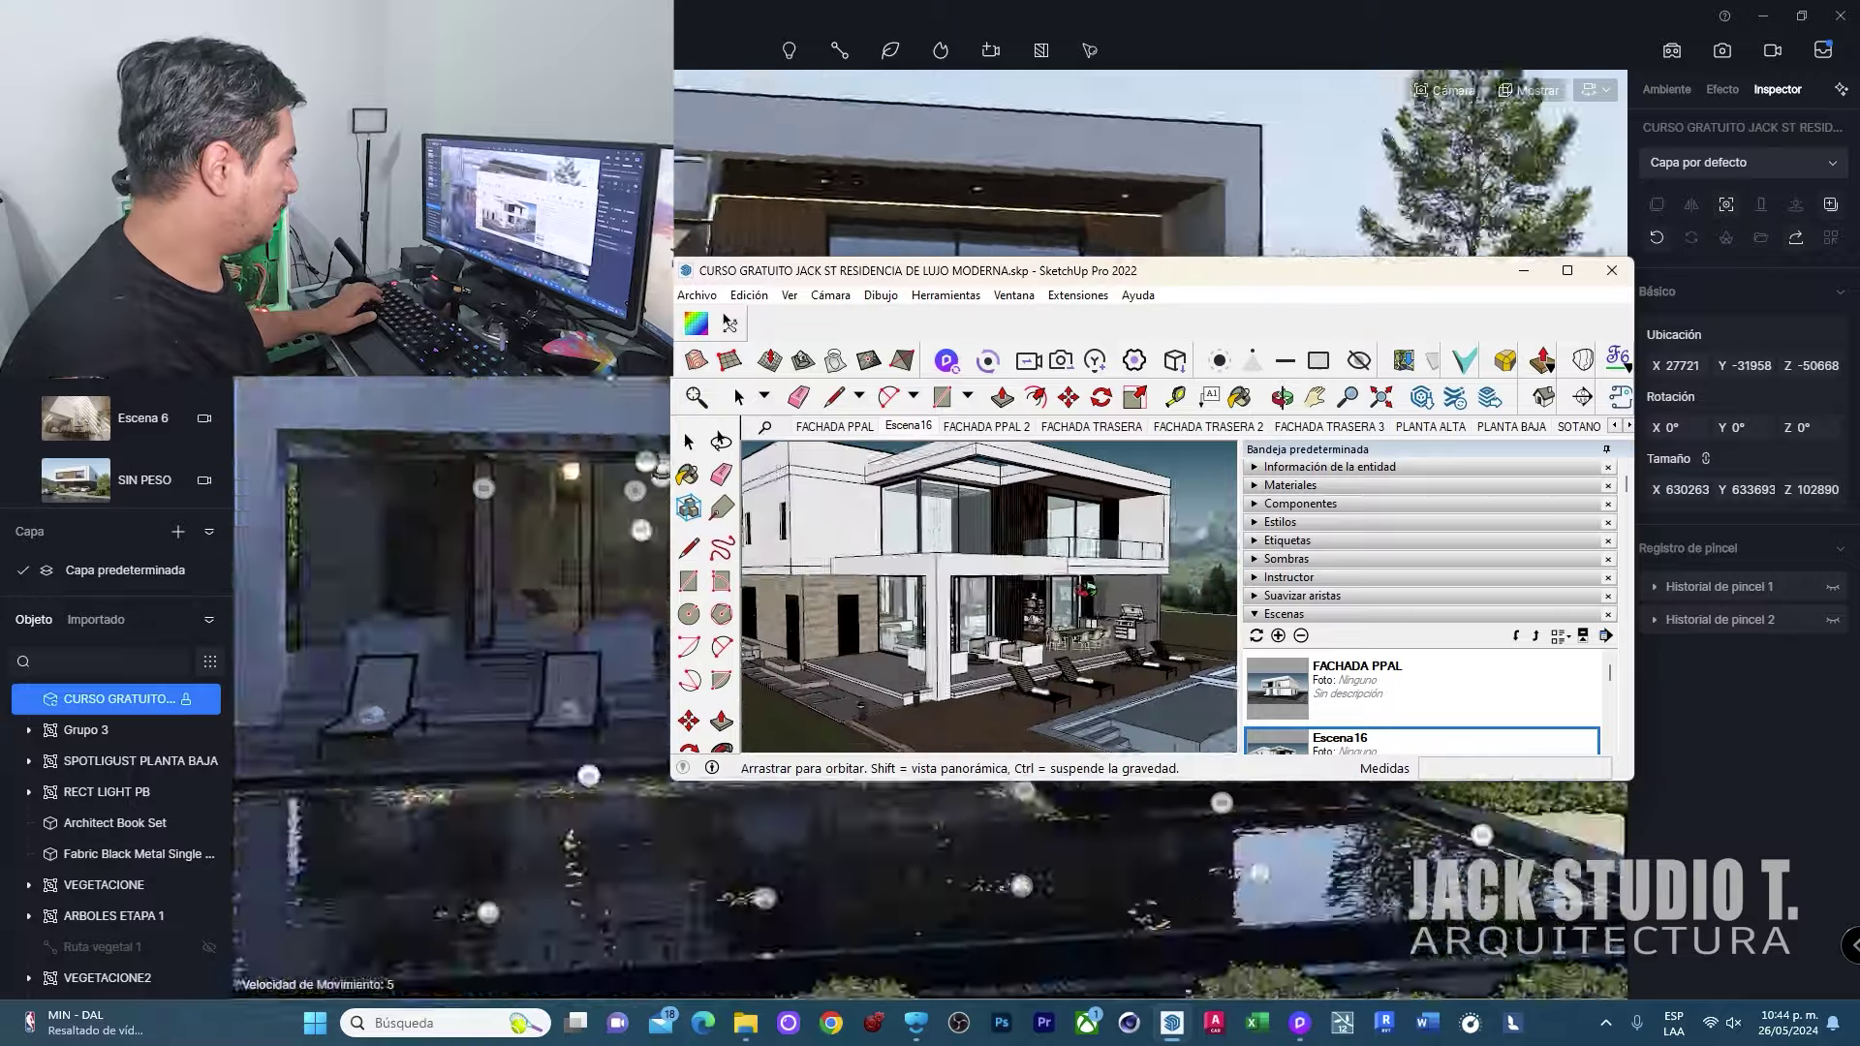
key(alt+Tab)
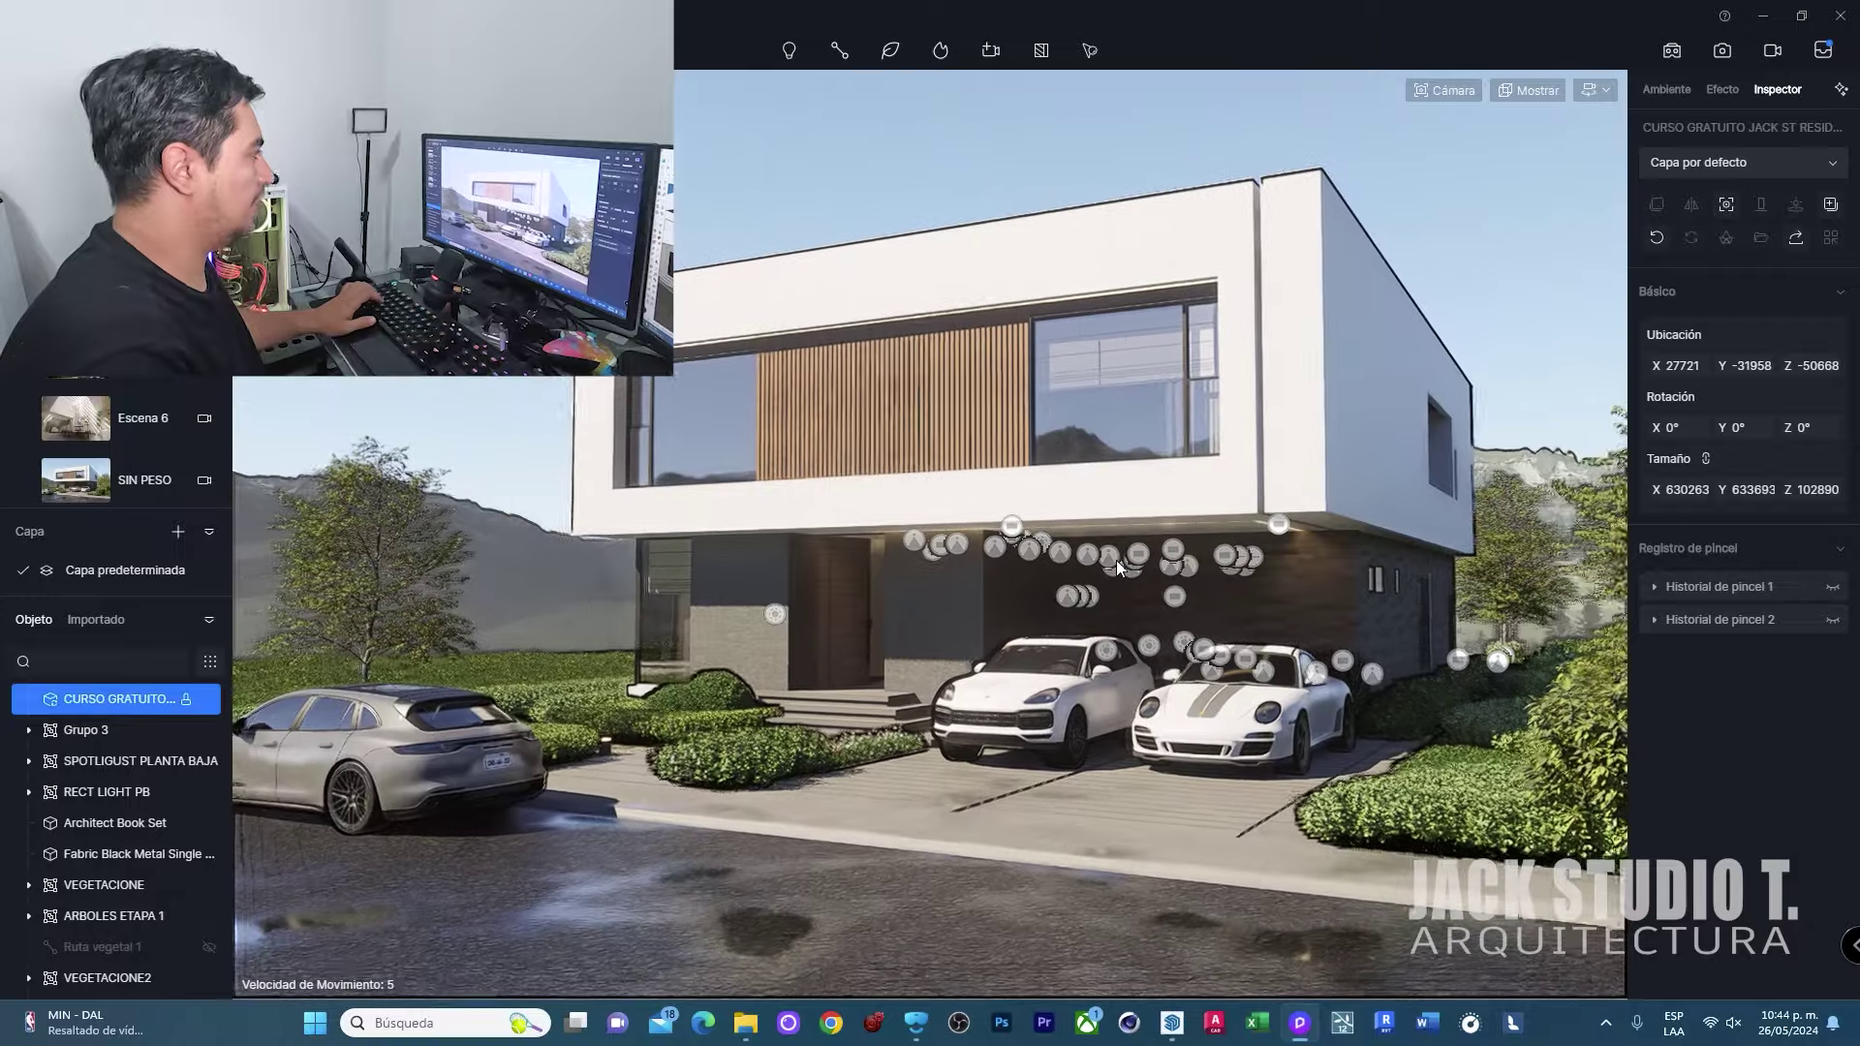
- Restart VR mode and walk around the house past the back garden and pool
click(920, 131)
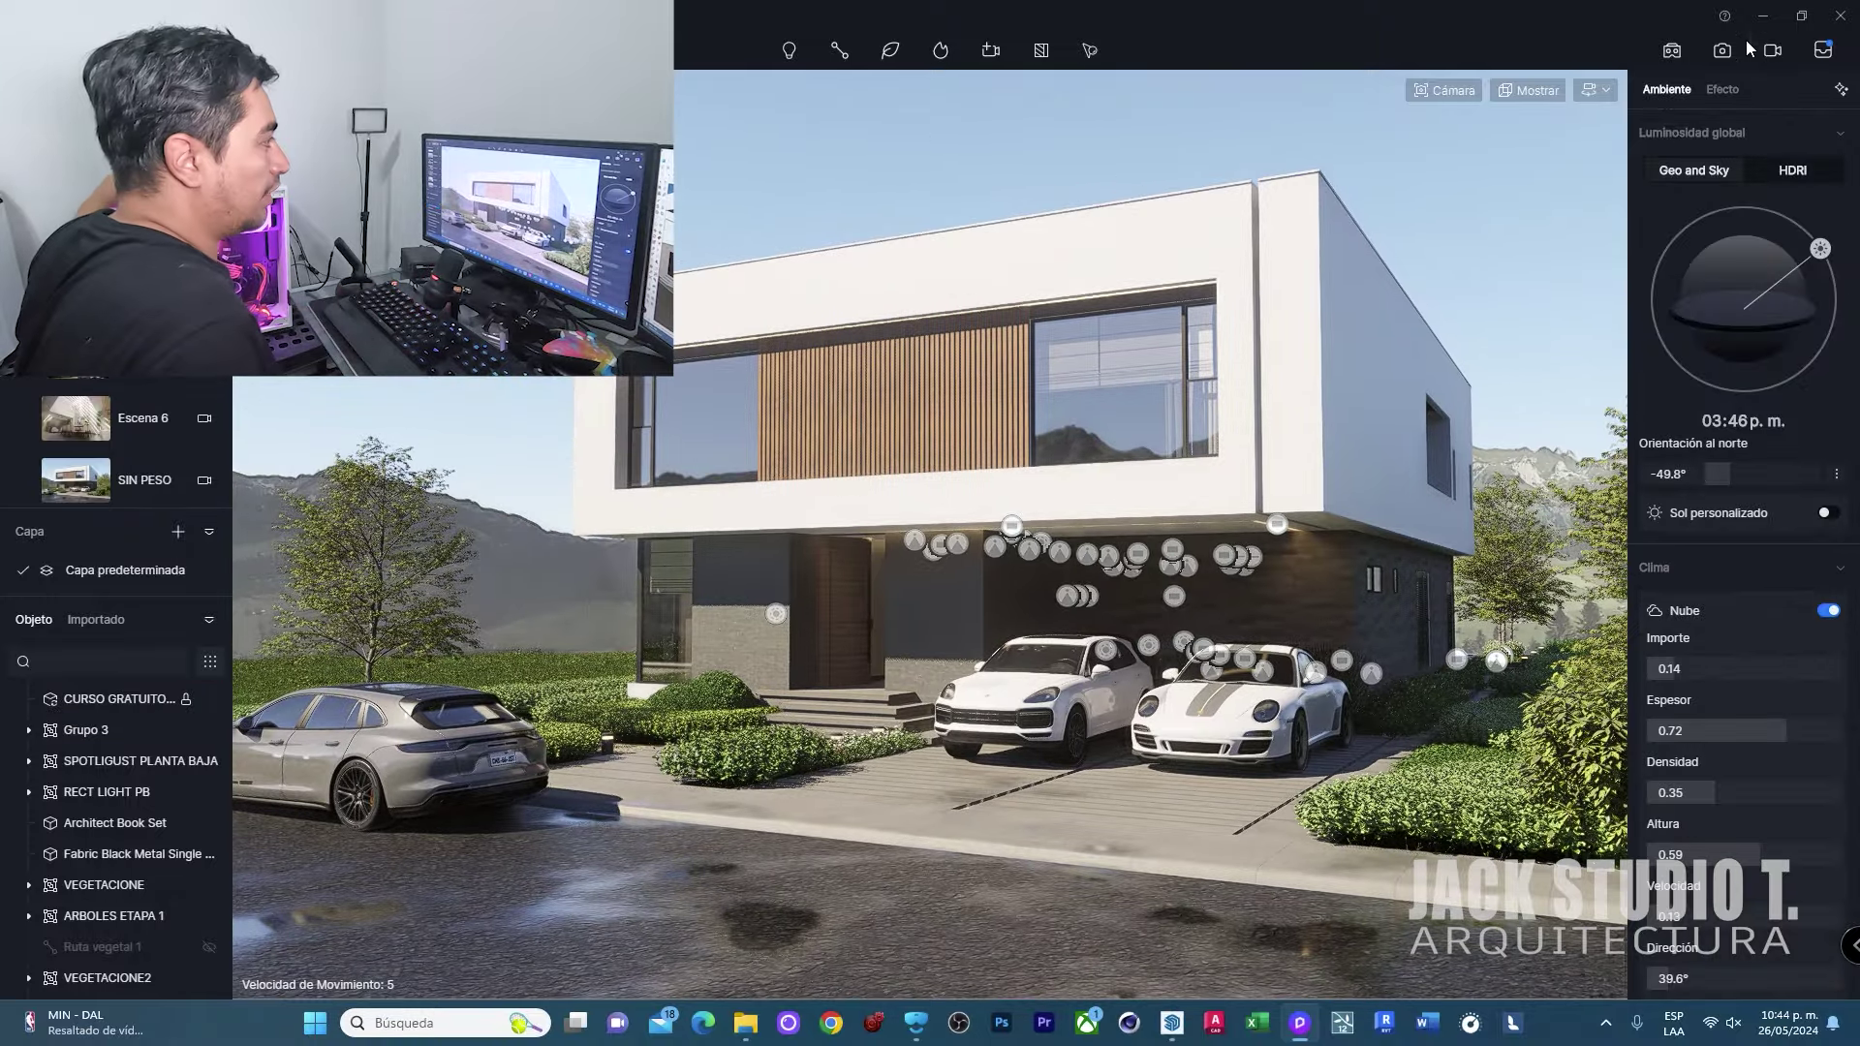
click(1676, 49)
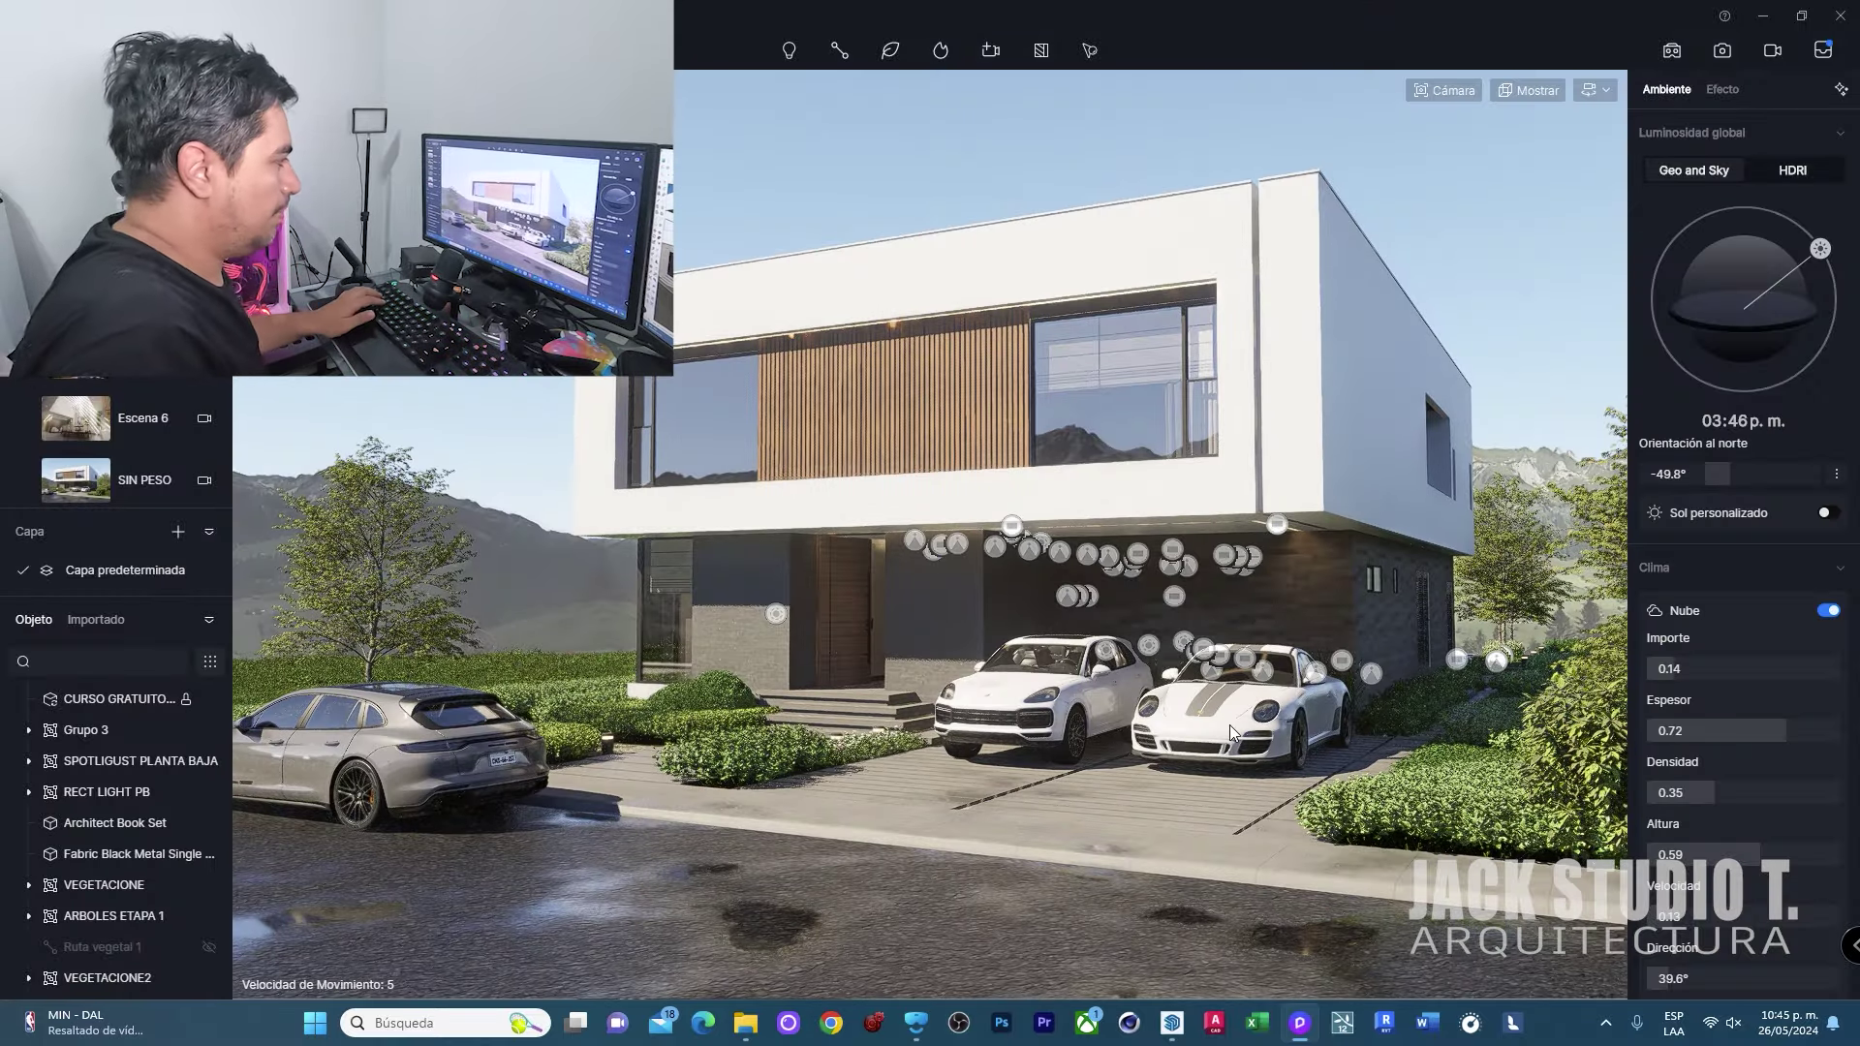
key(d)
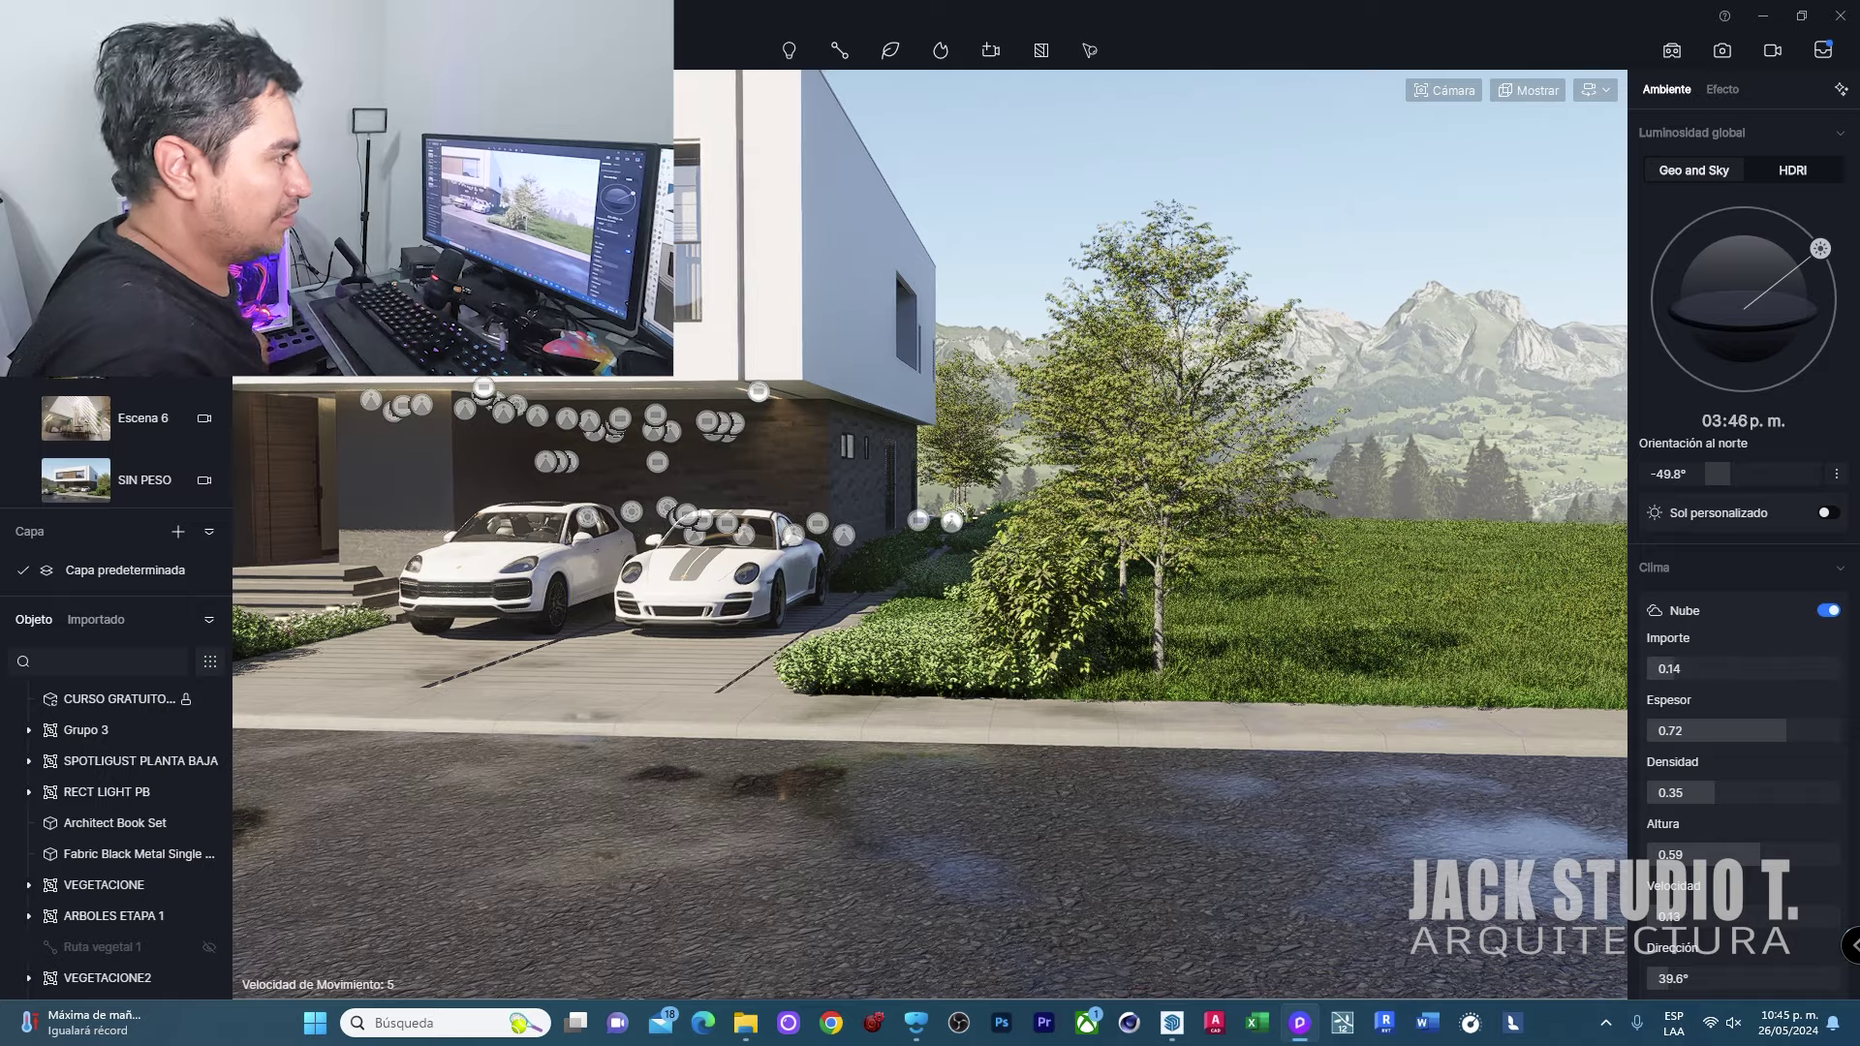
key(w)
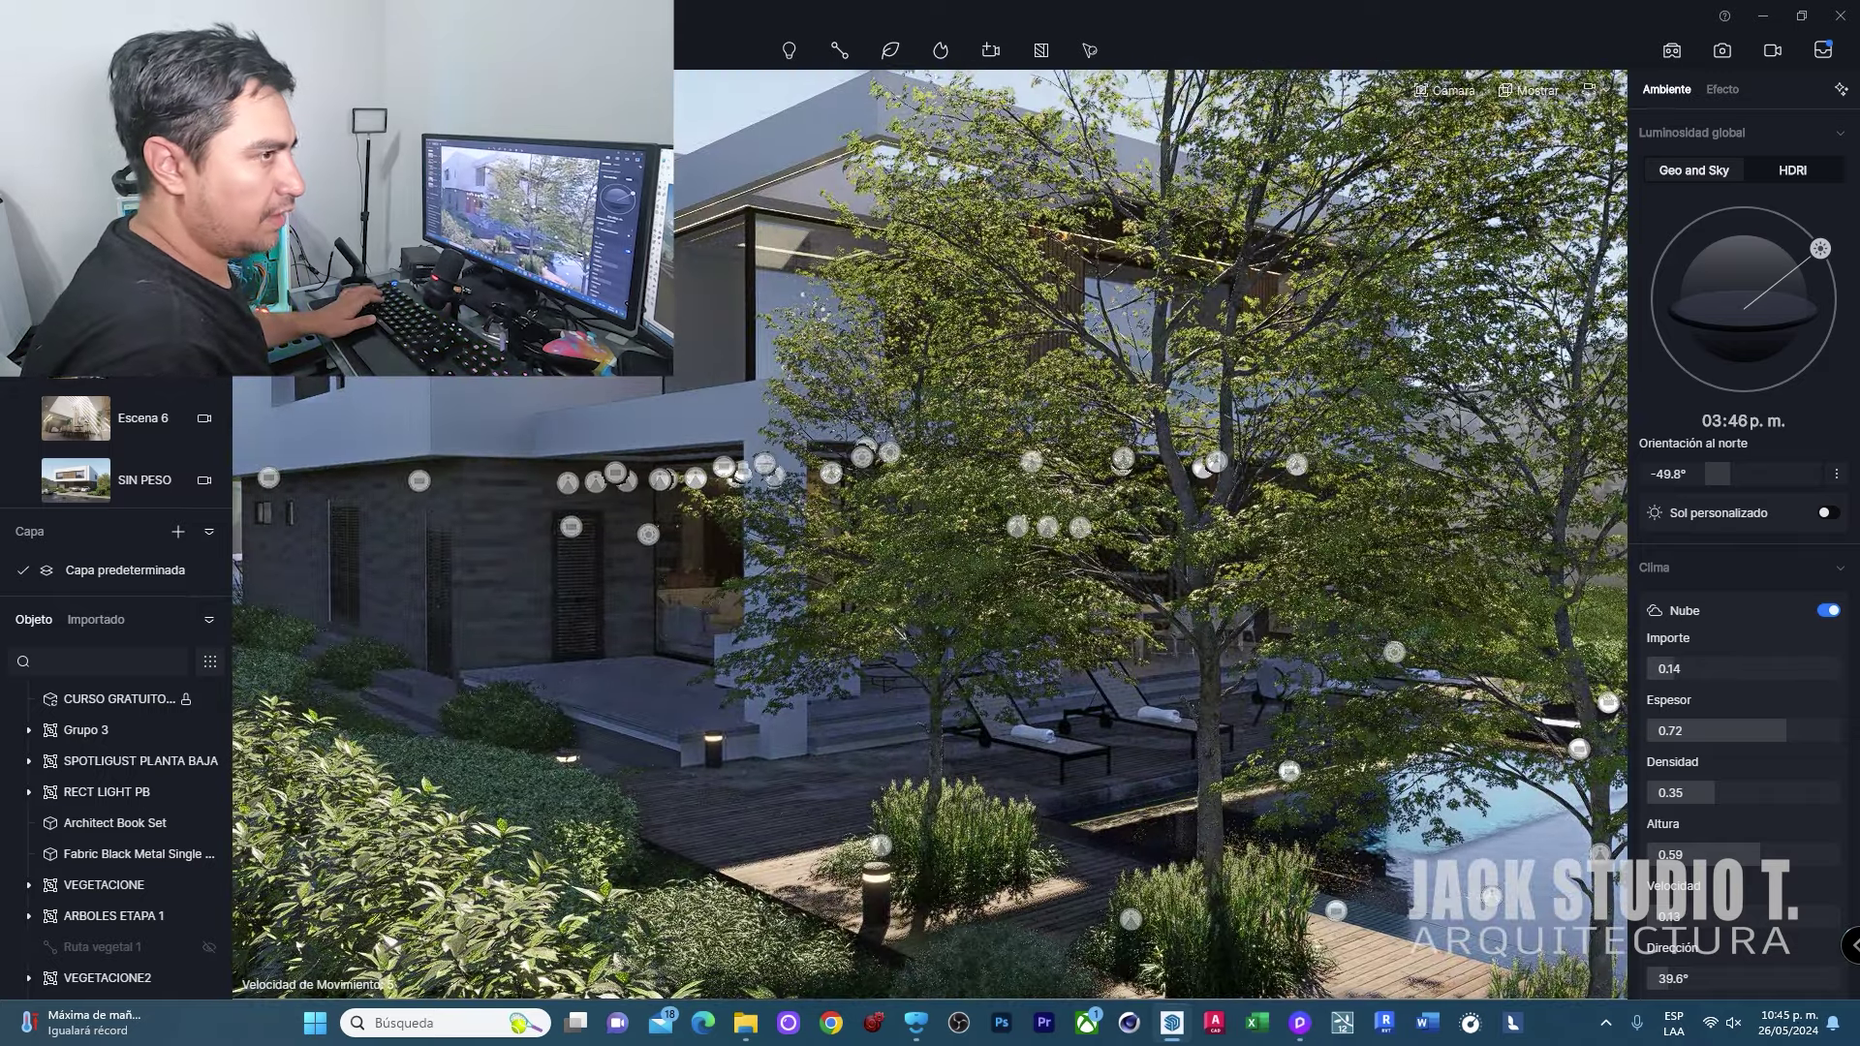
key(s)
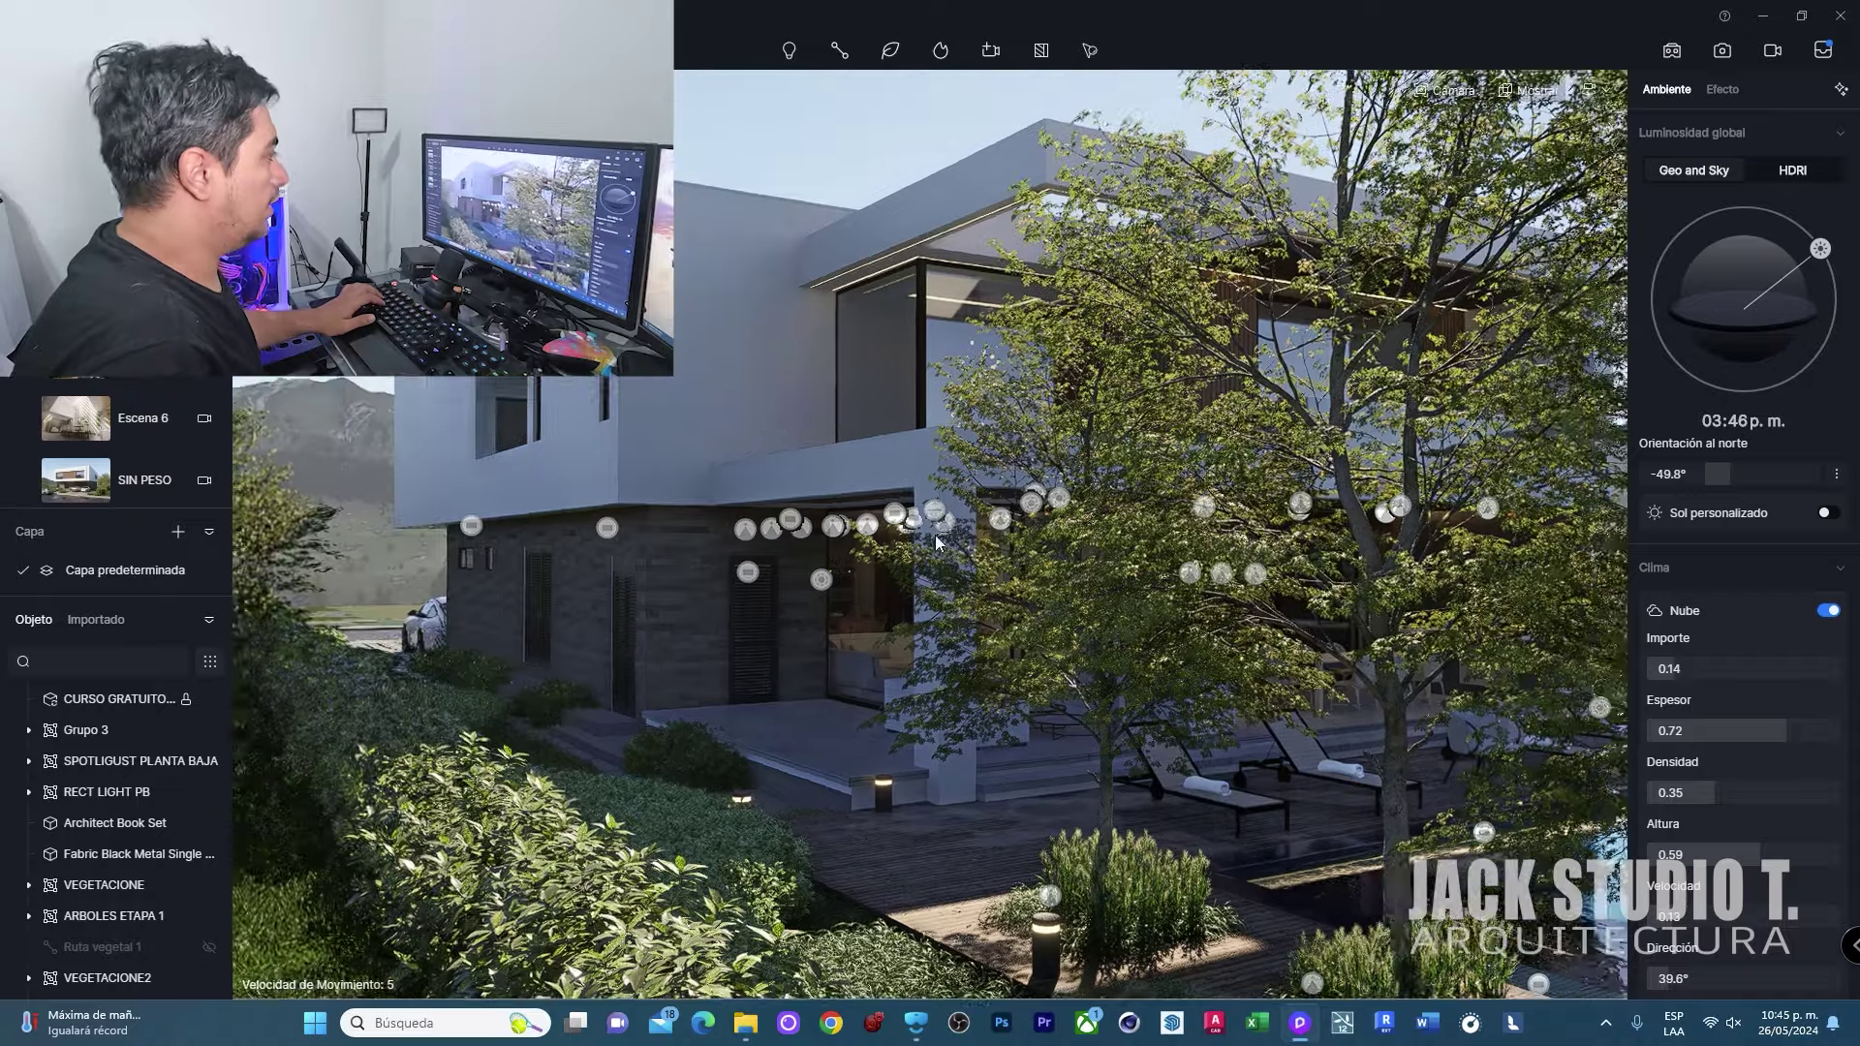
key(w)
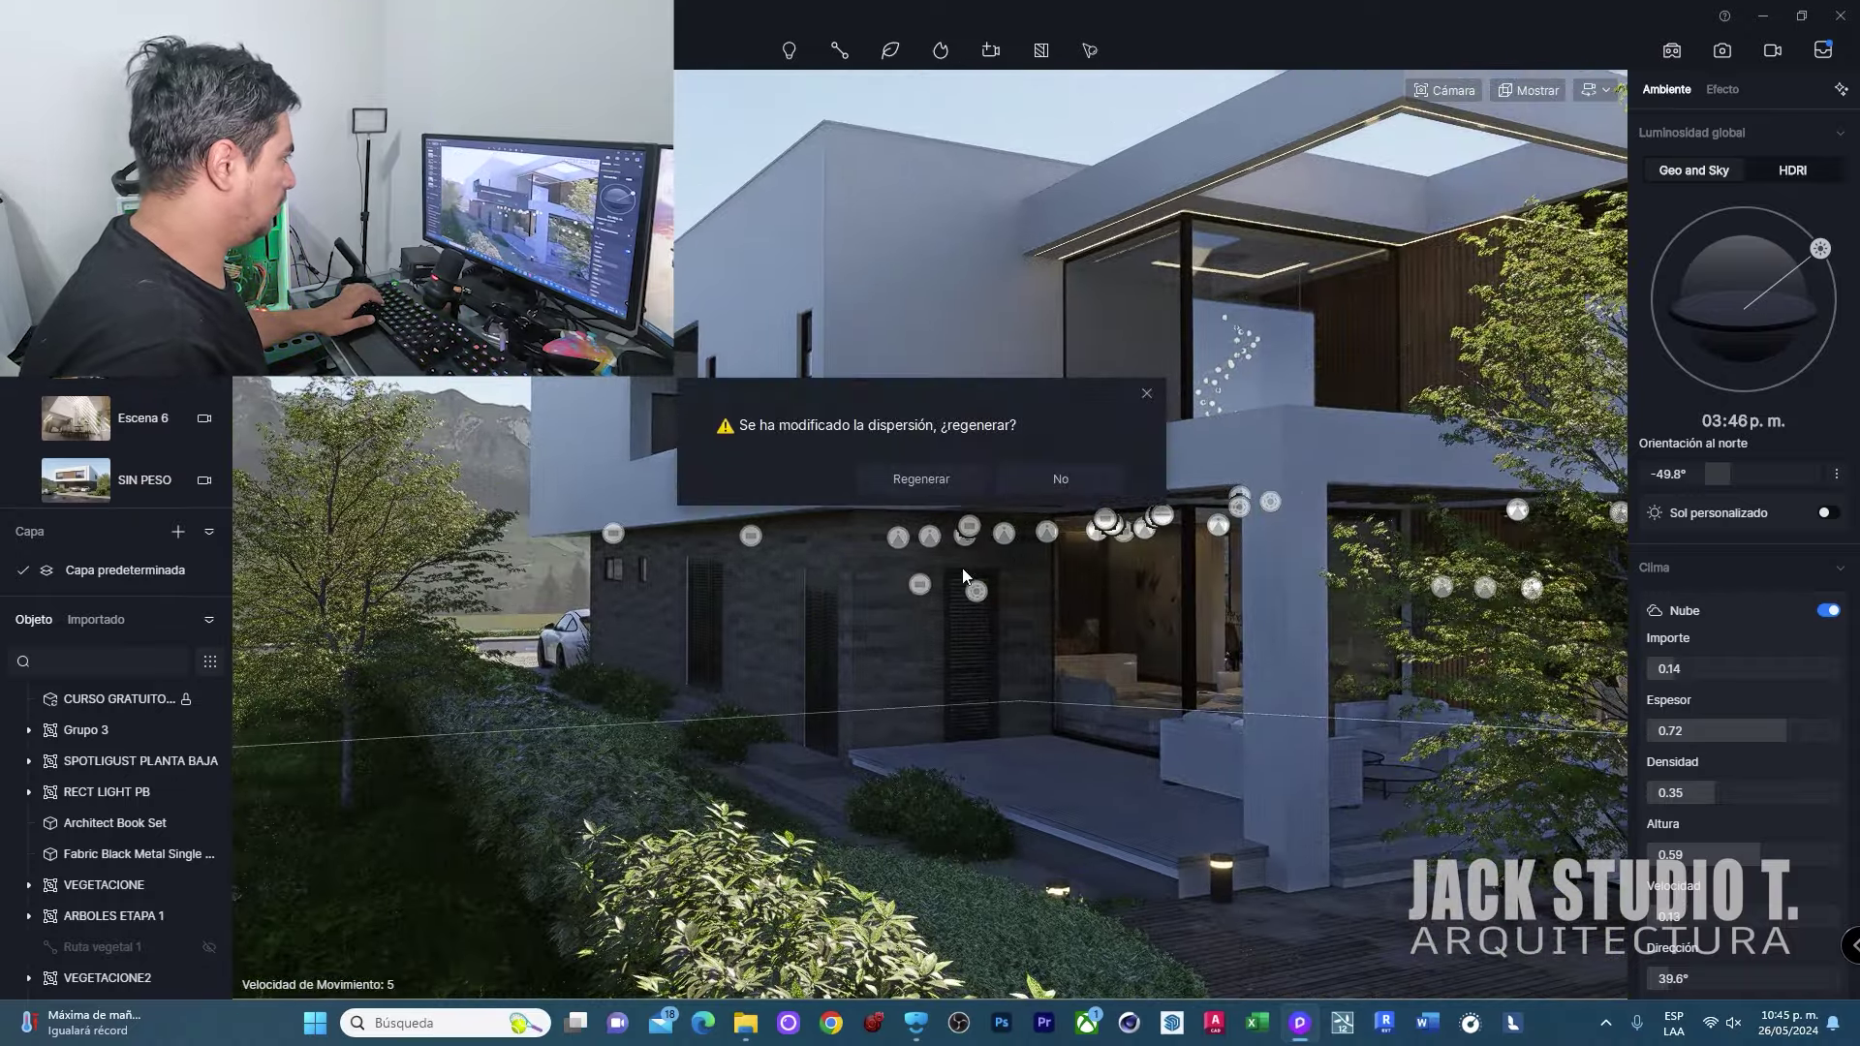
- Dismiss the scatter regeneration prompt and select the side lawn's Hierba grass material
click(1061, 480)
mouse_move(674, 687)
right_down()
mouse_move(1360, 610)
mouse_move(1554, 693)
mouse_move(874, 614)
right_up()
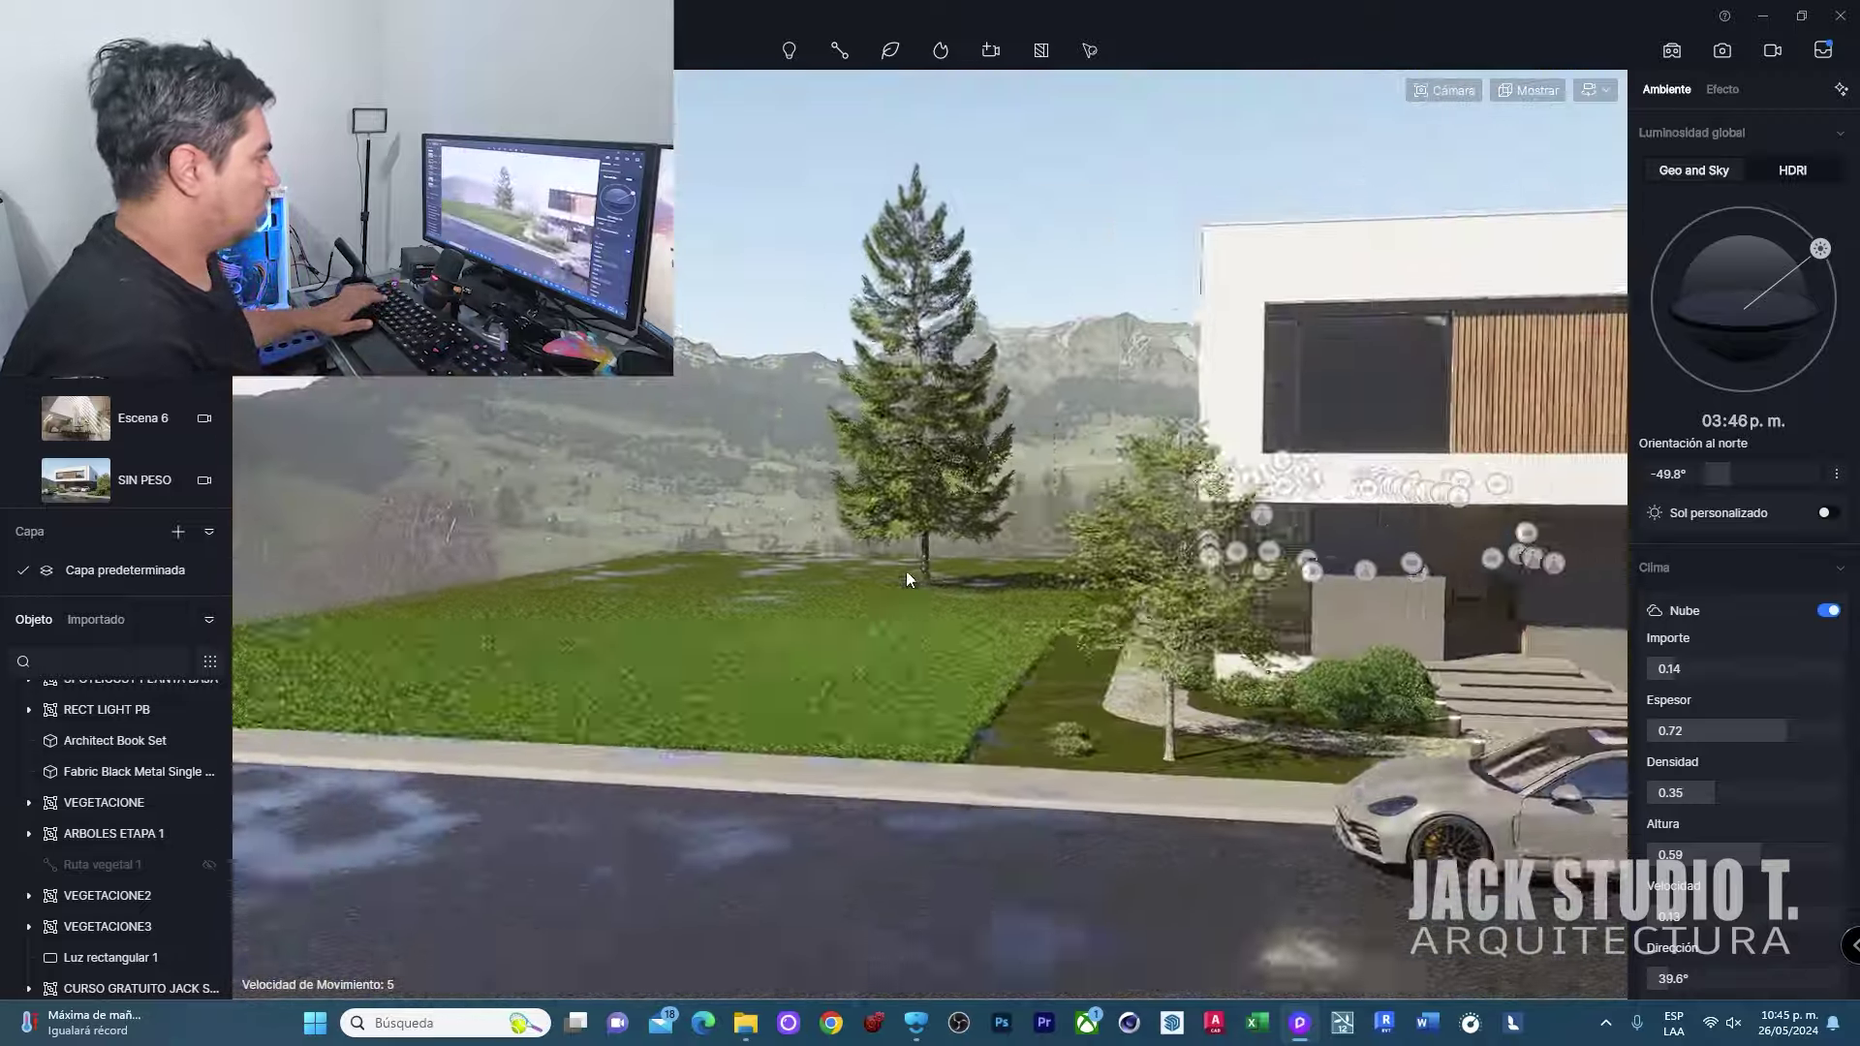
right_drag(904, 572, 881, 829)
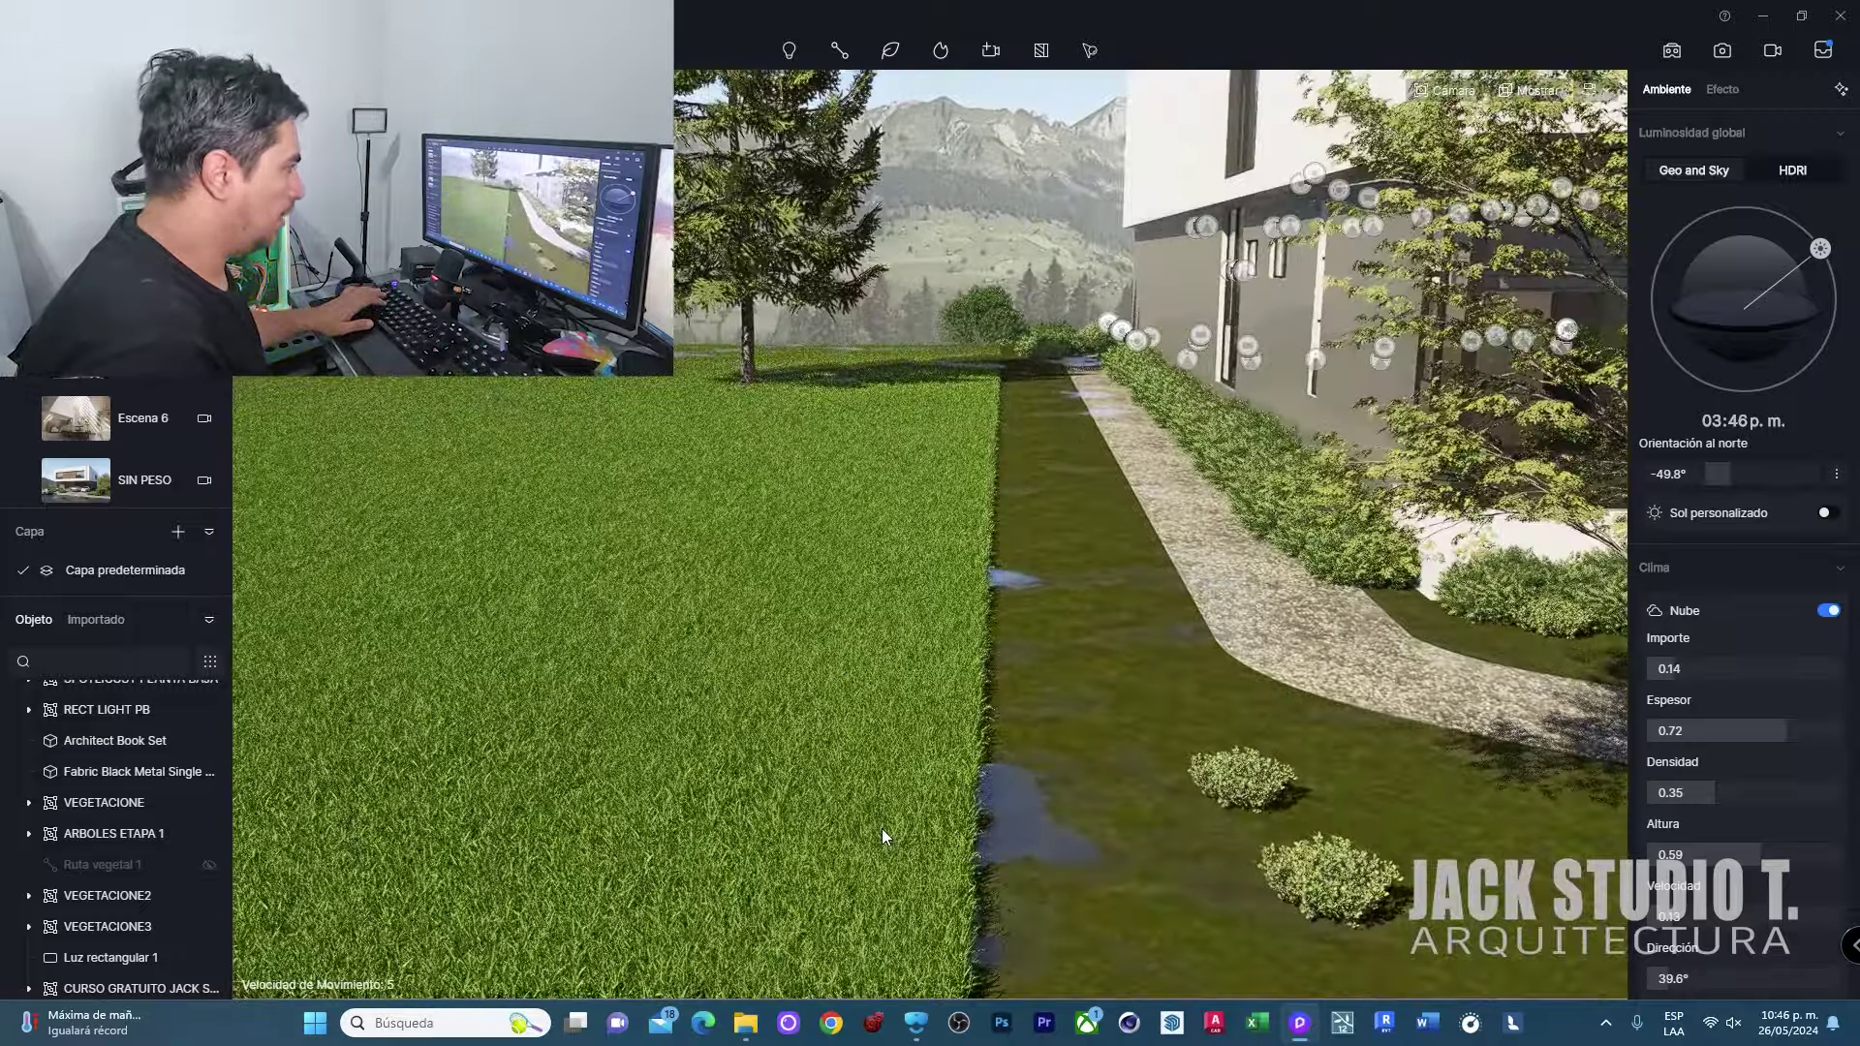
click(881, 828)
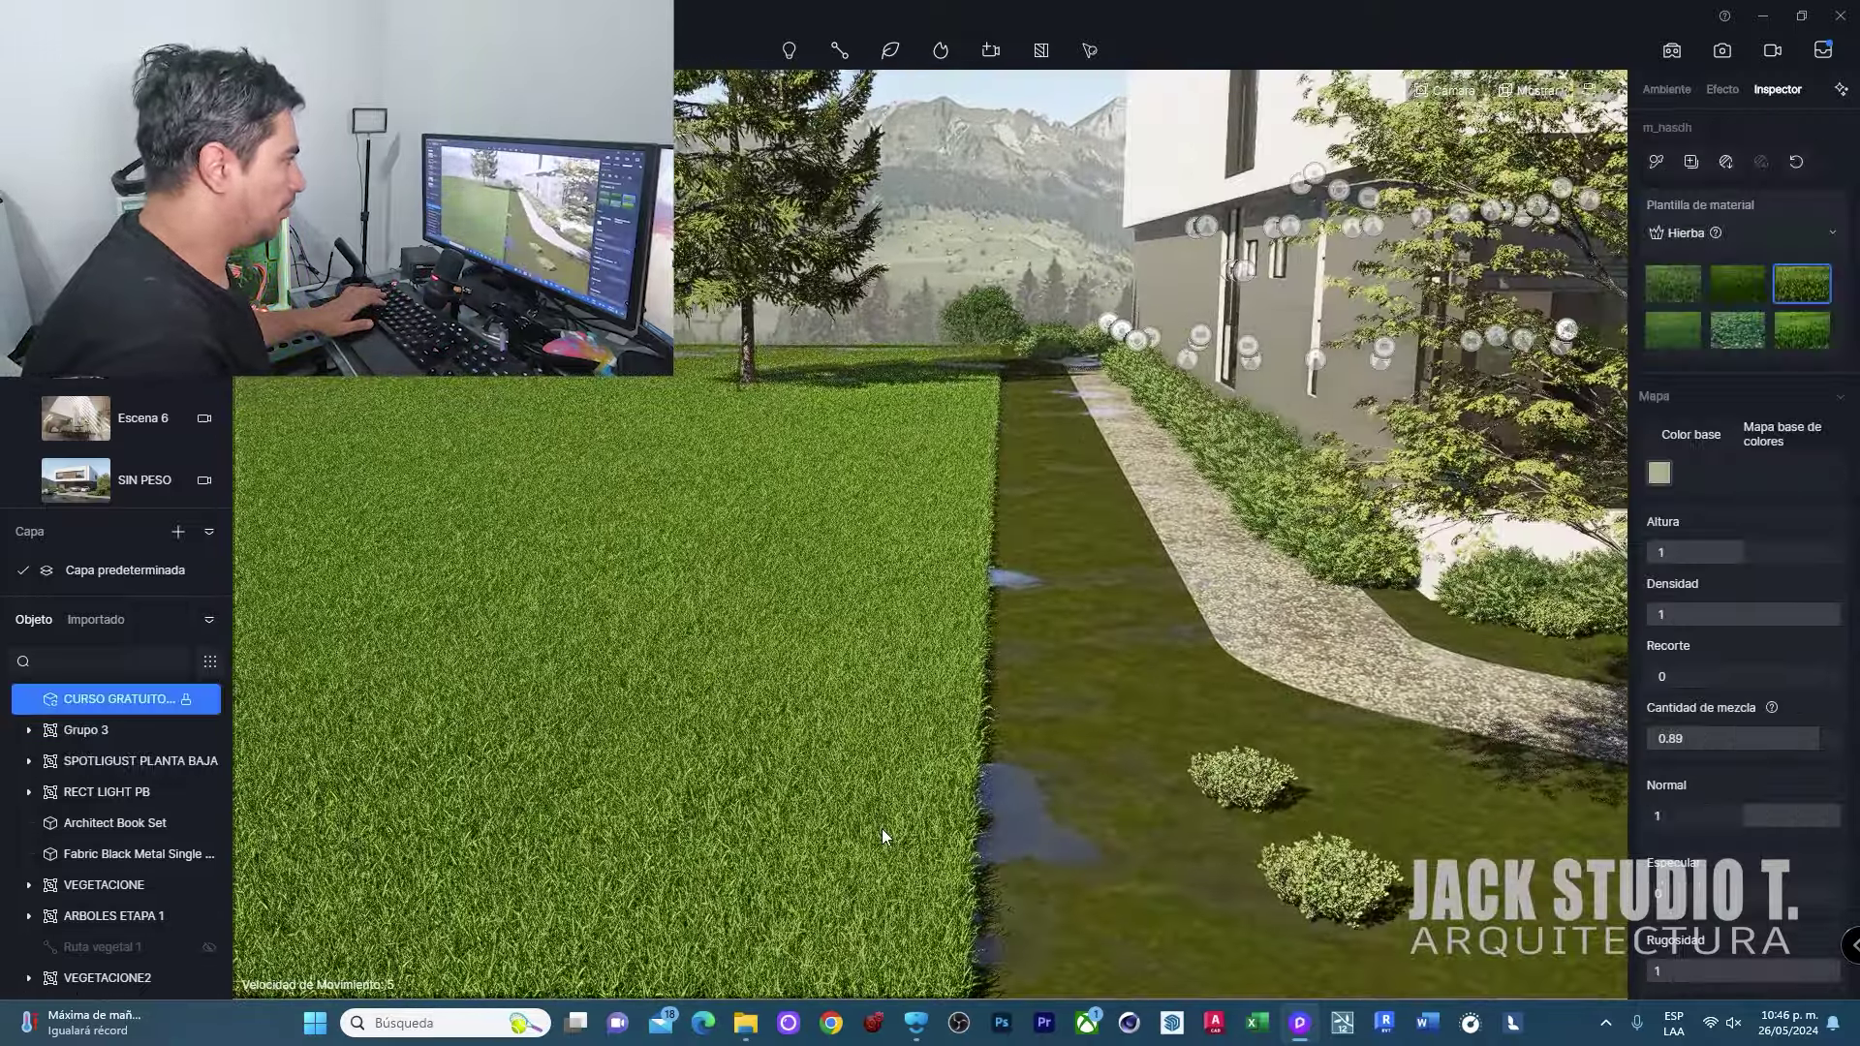
- Change the lawn's material template from Hierba to Ajustar, then relaunch VR
click(1764, 225)
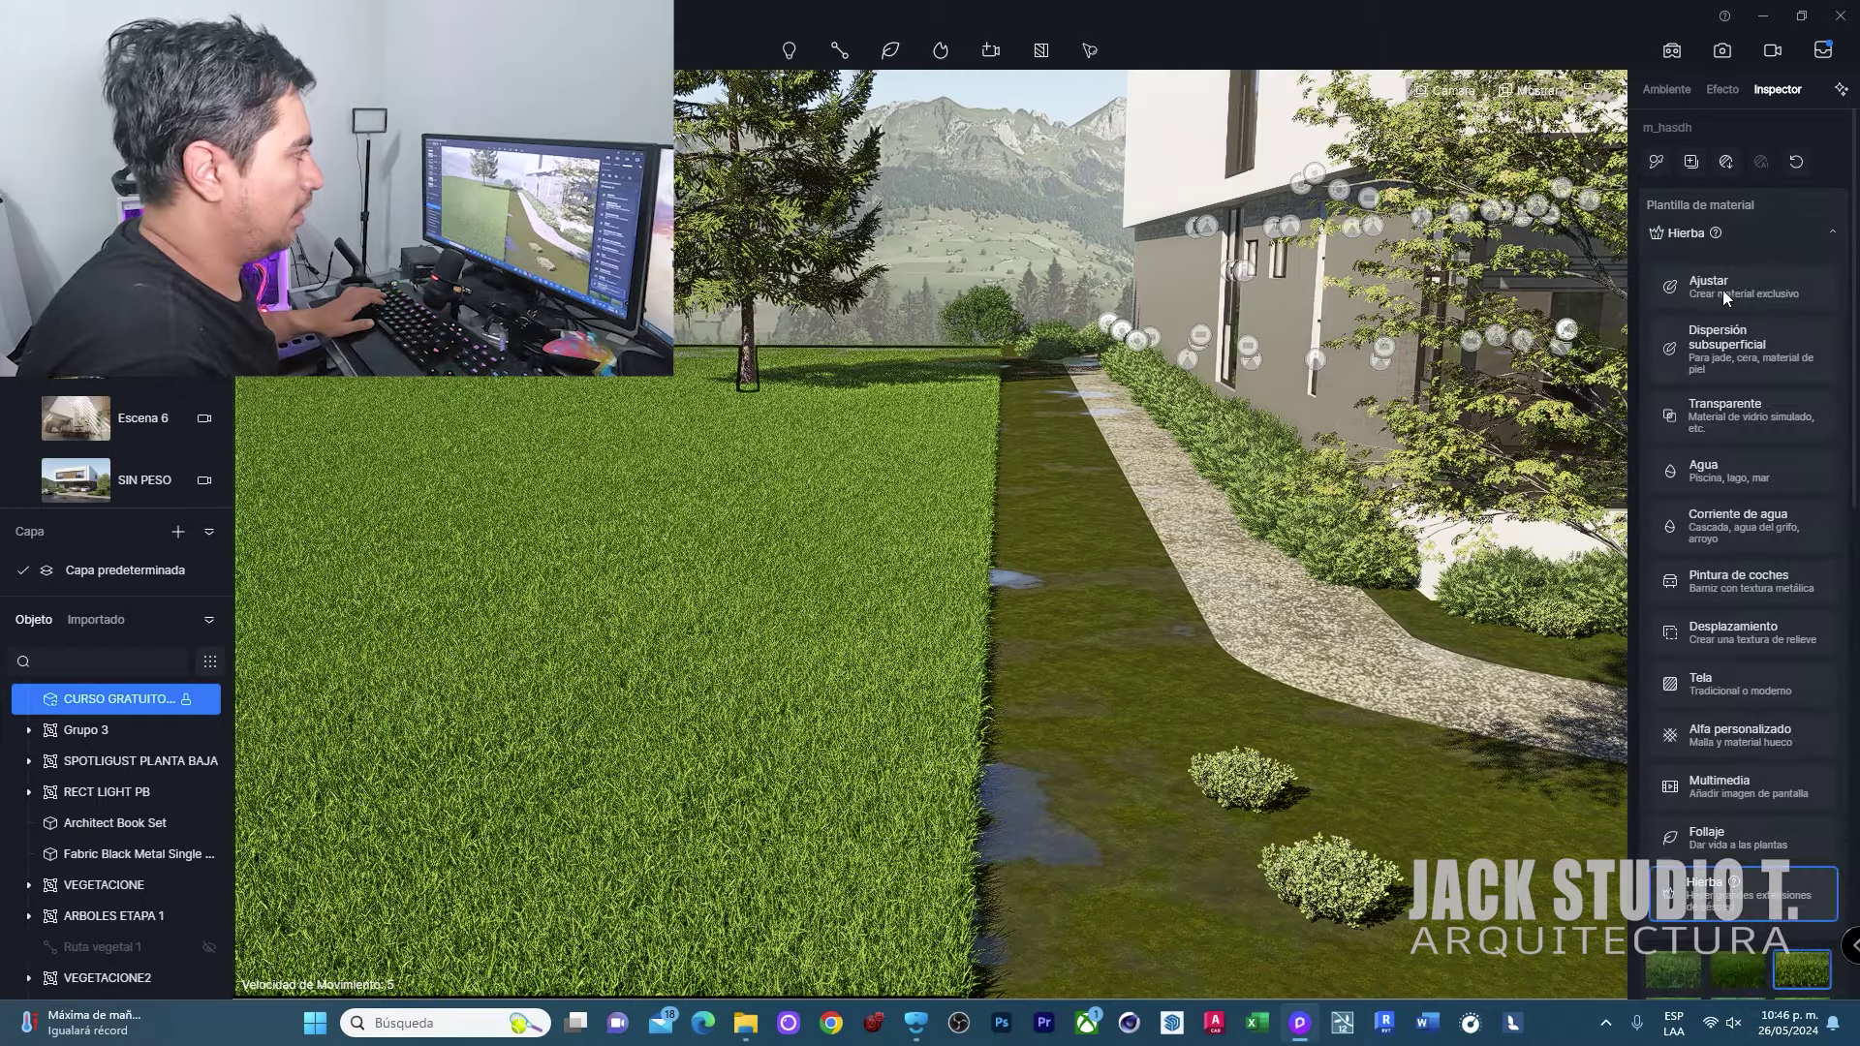
click(1718, 287)
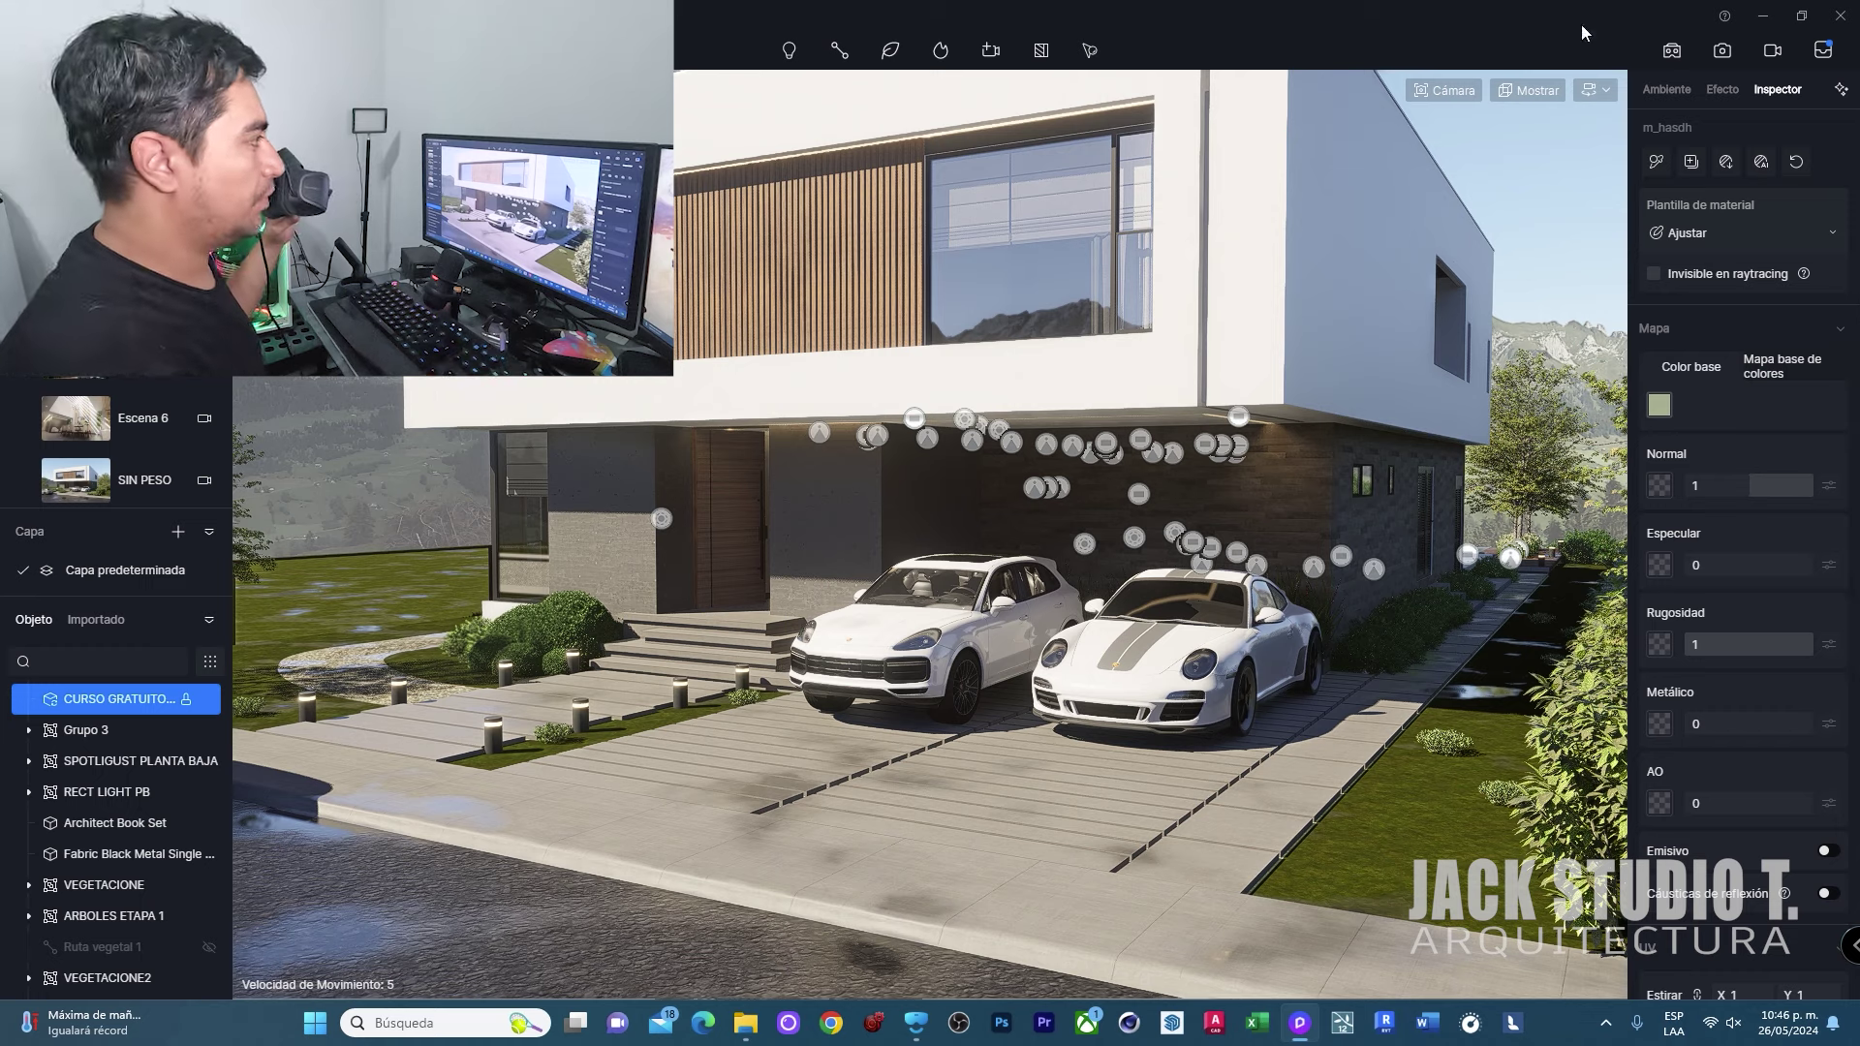
click(1671, 51)
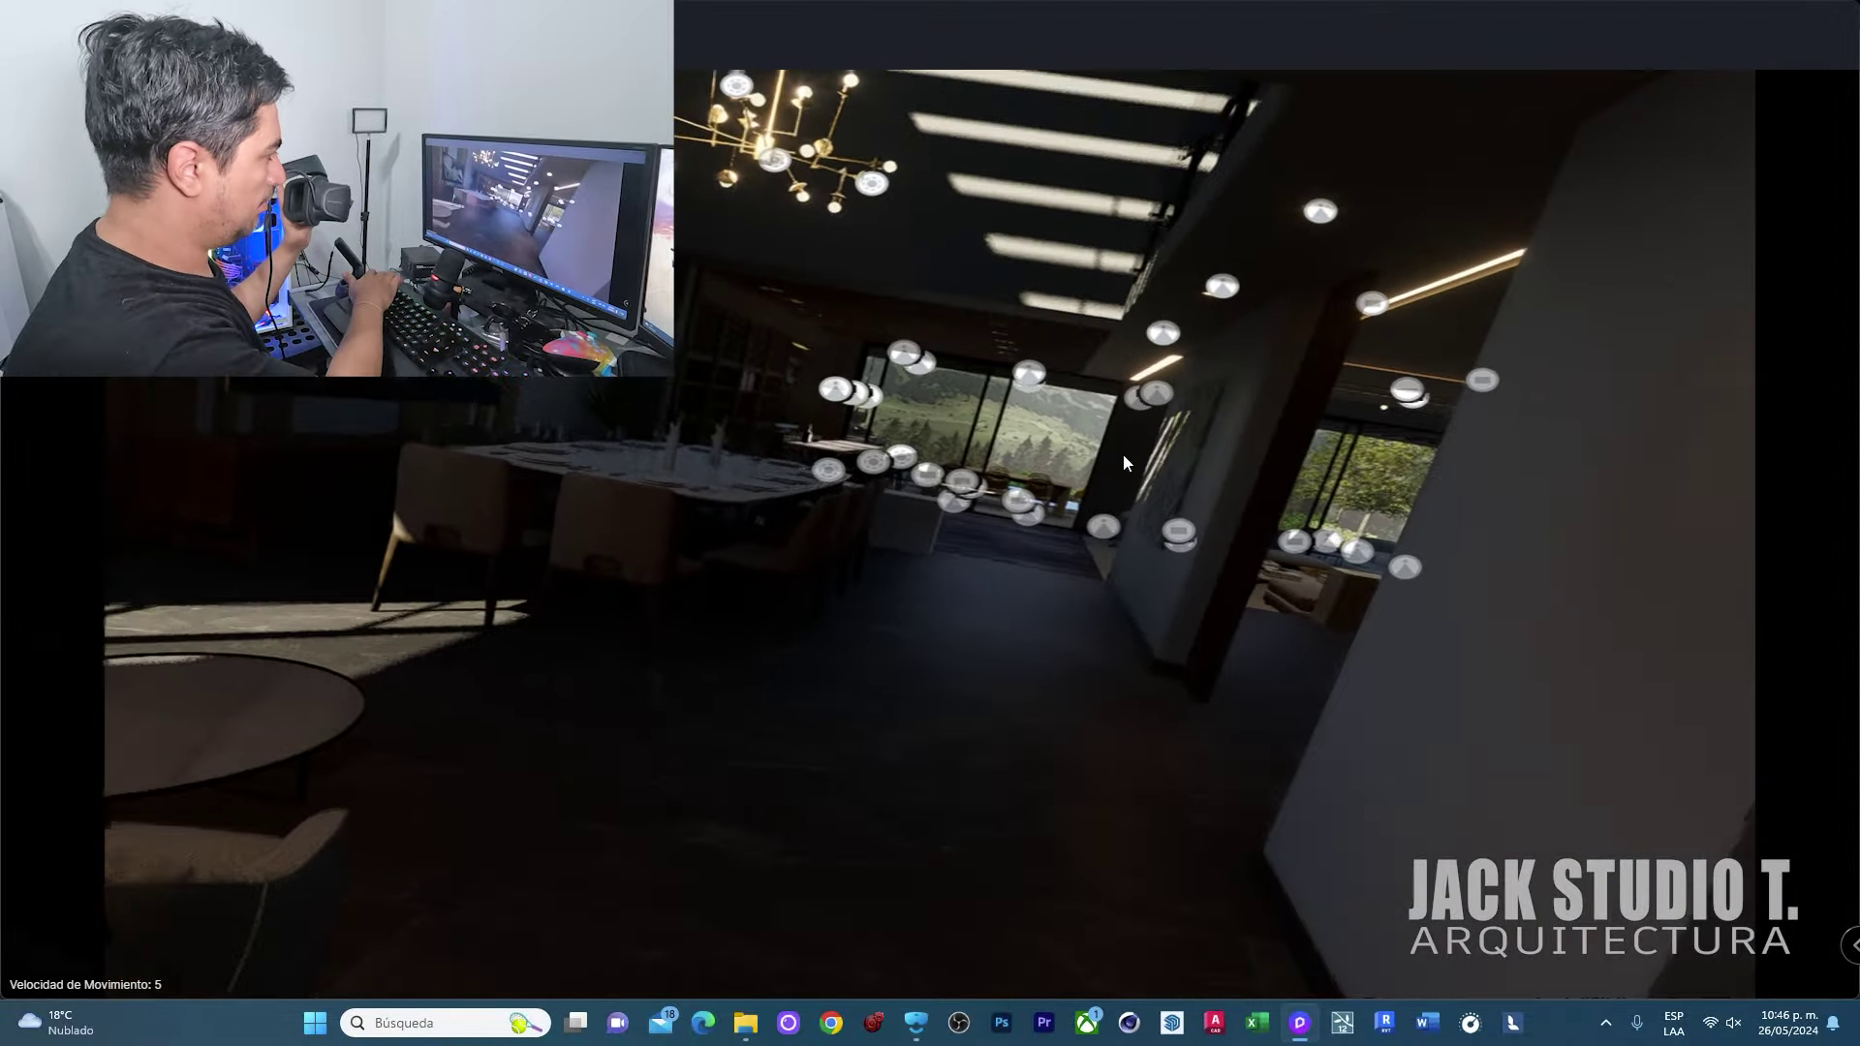
- Leave the fullscreen VR tour of the interior to return to the editor on the COCINA kitchen scene
key(Escape)
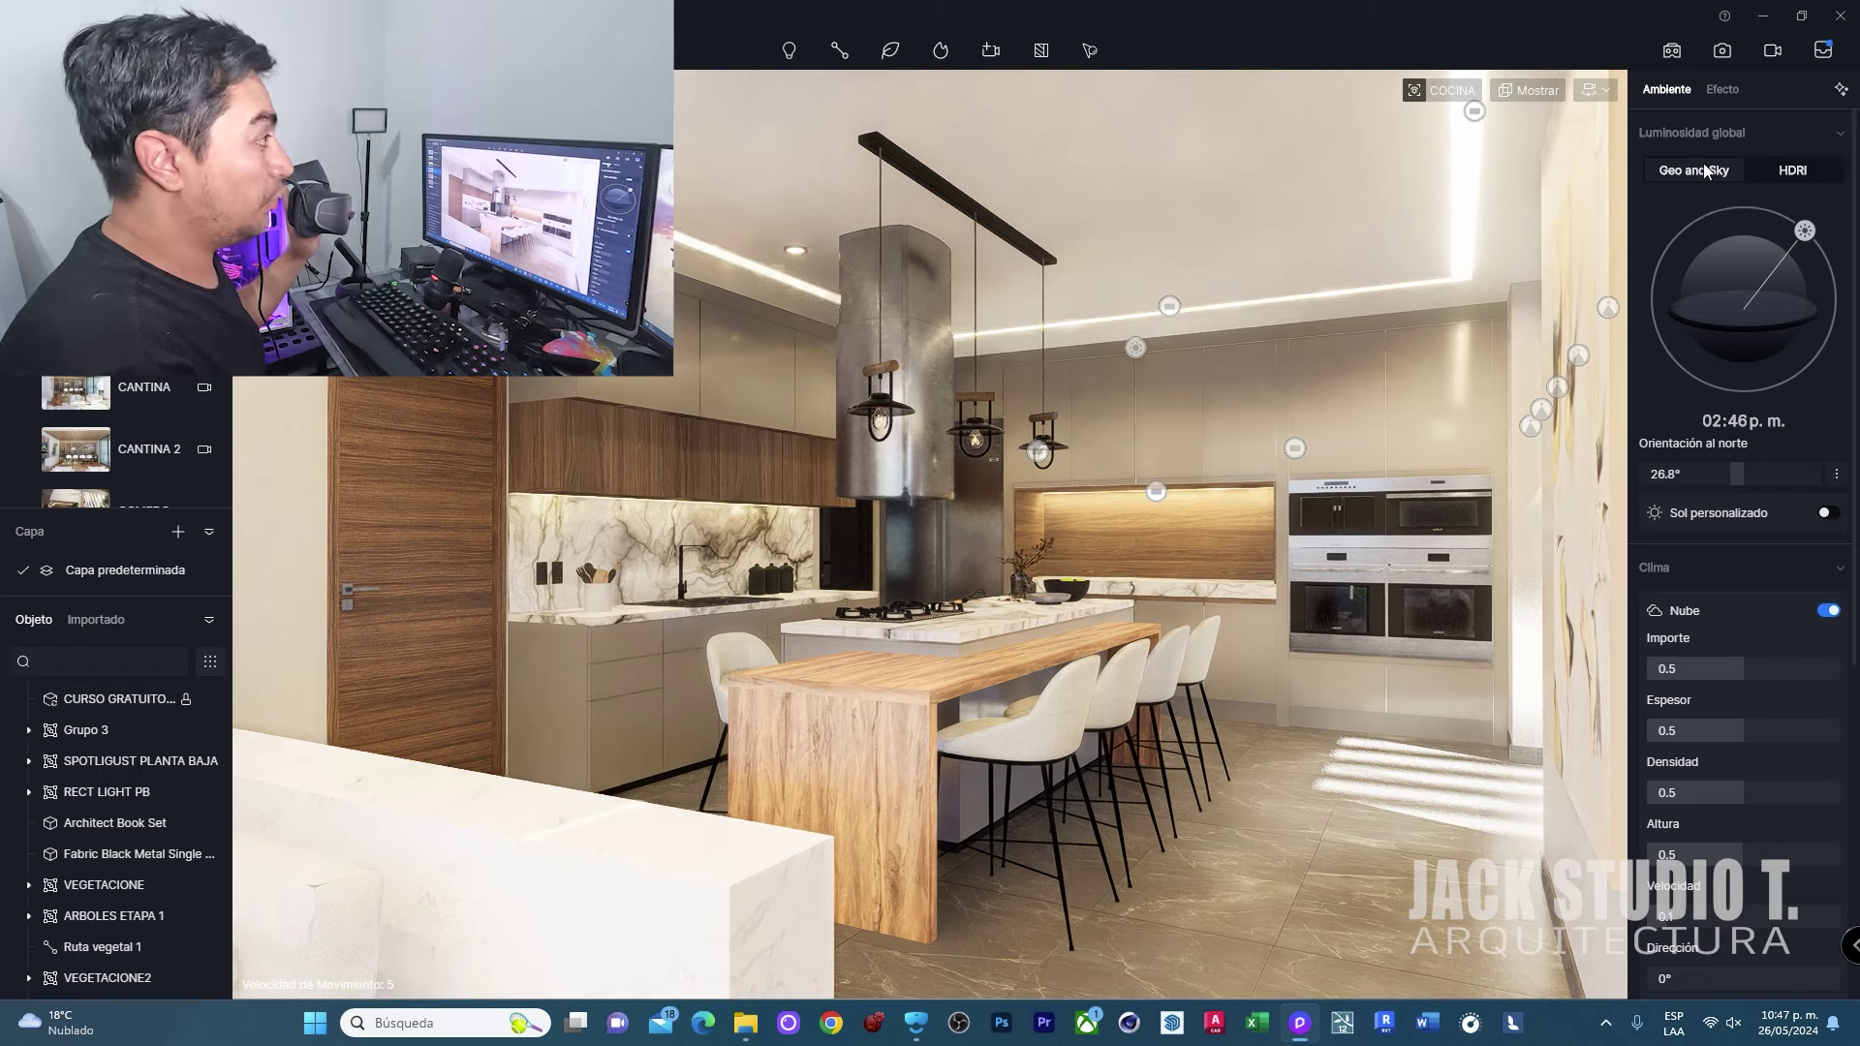
- Launch virtual reality mode from the COCINA kitchen scene to tour it with the headset
click(1671, 51)
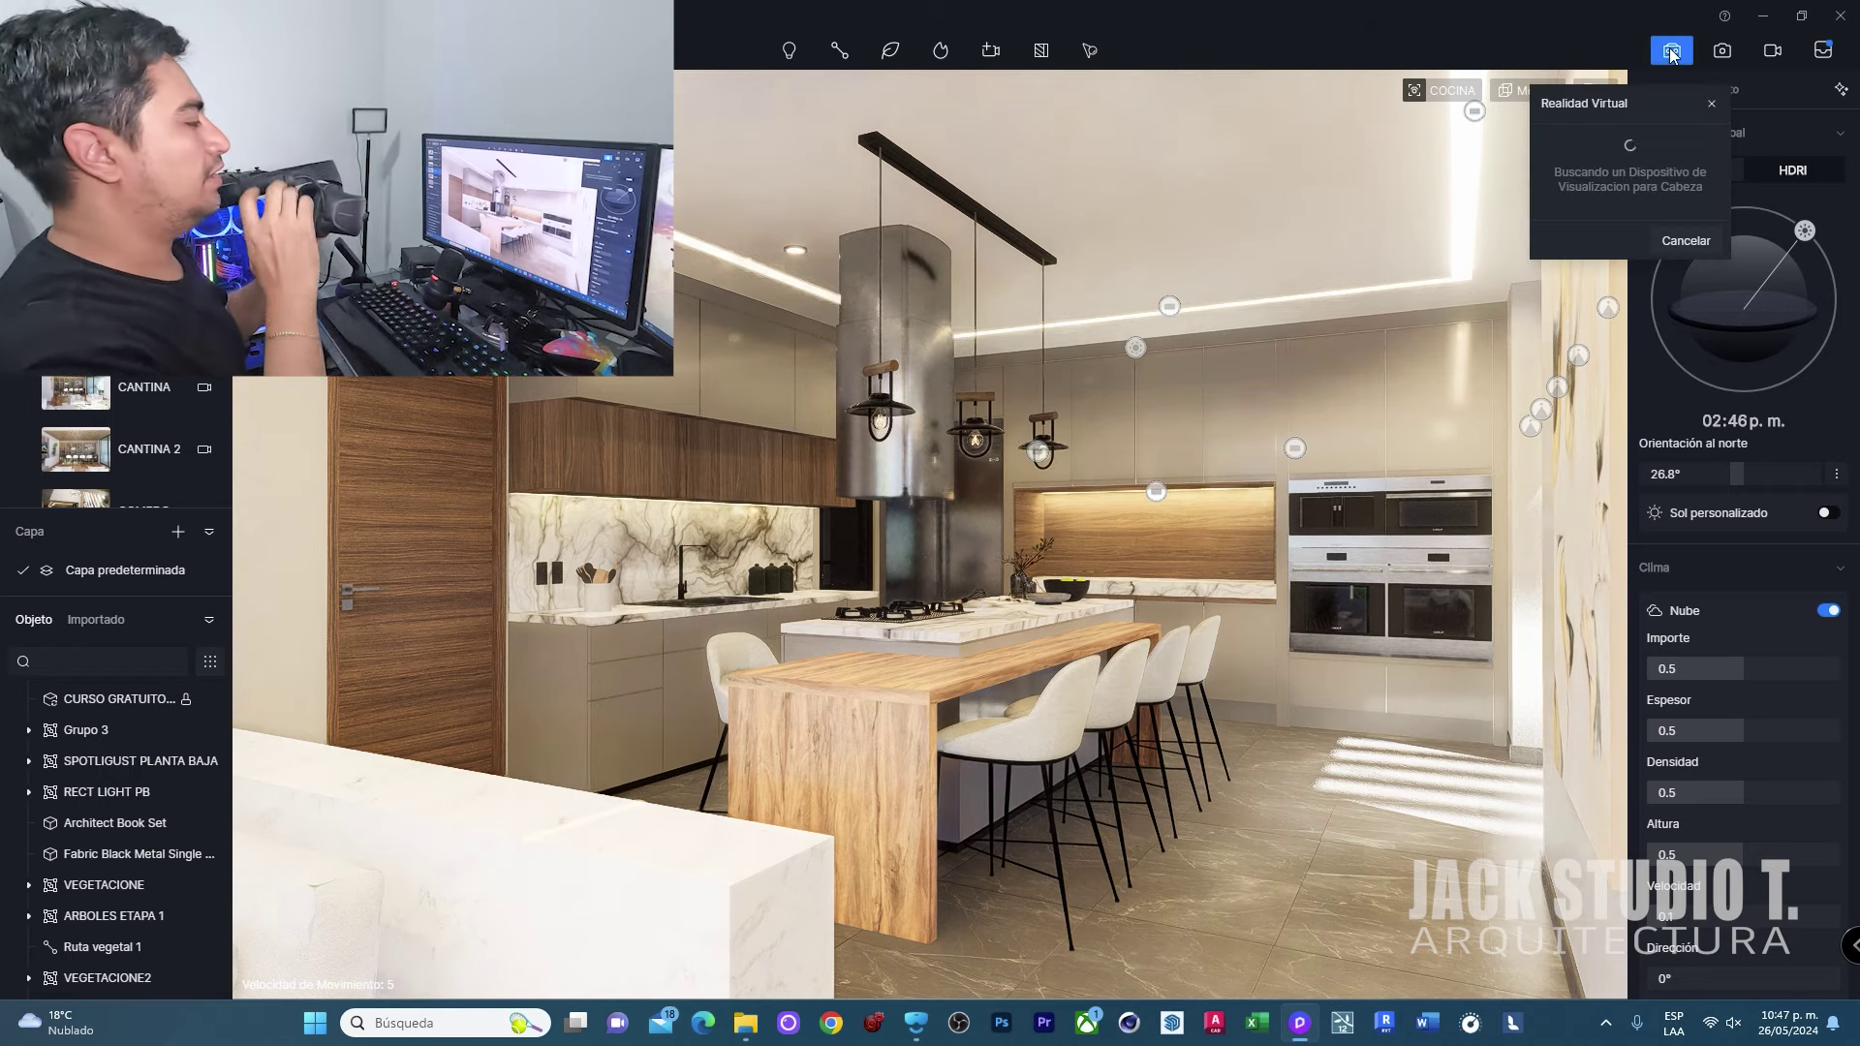